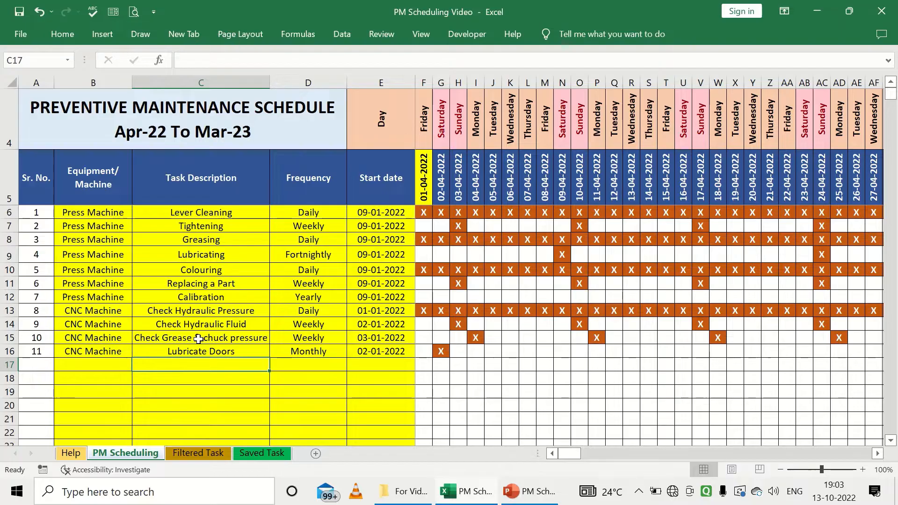
Step: Examine the maintenance schedule's machine, task, frequency and start date columns together with the marks in the date grid
click(198, 339)
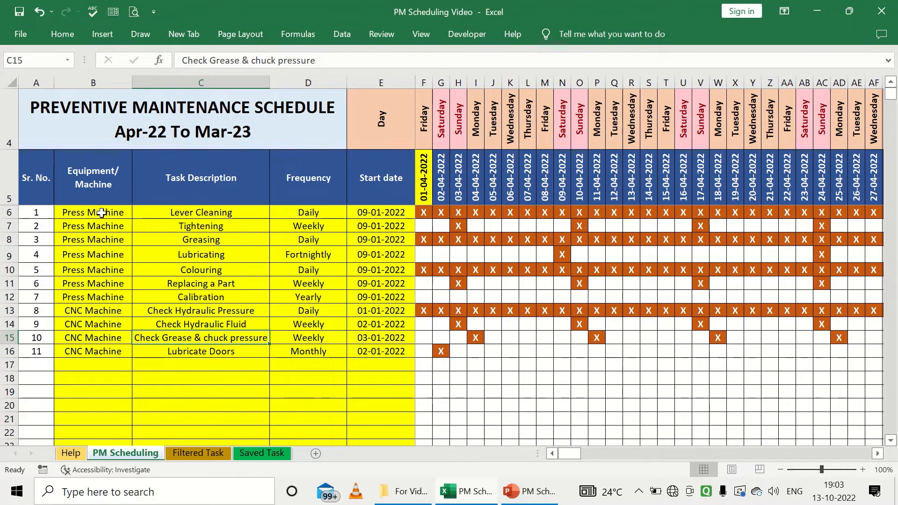
drag(102, 215, 378, 354)
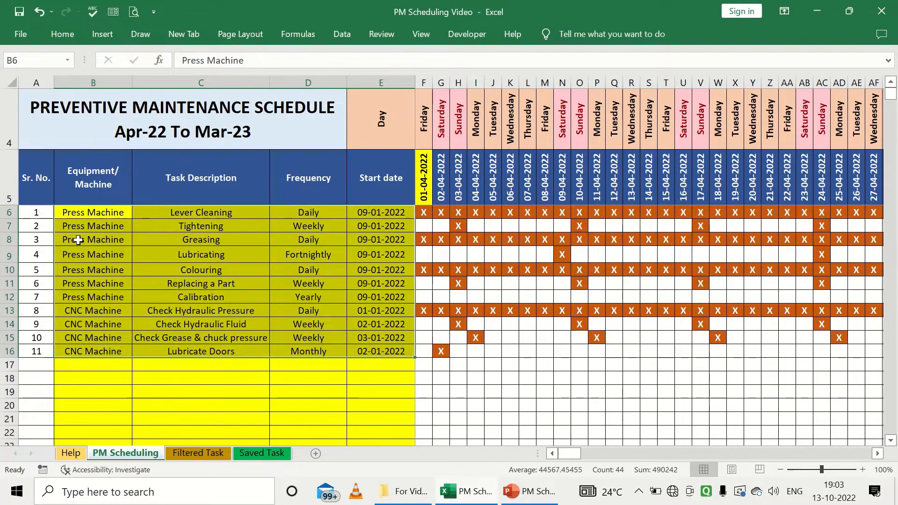
click(77, 238)
drag(94, 211, 111, 348)
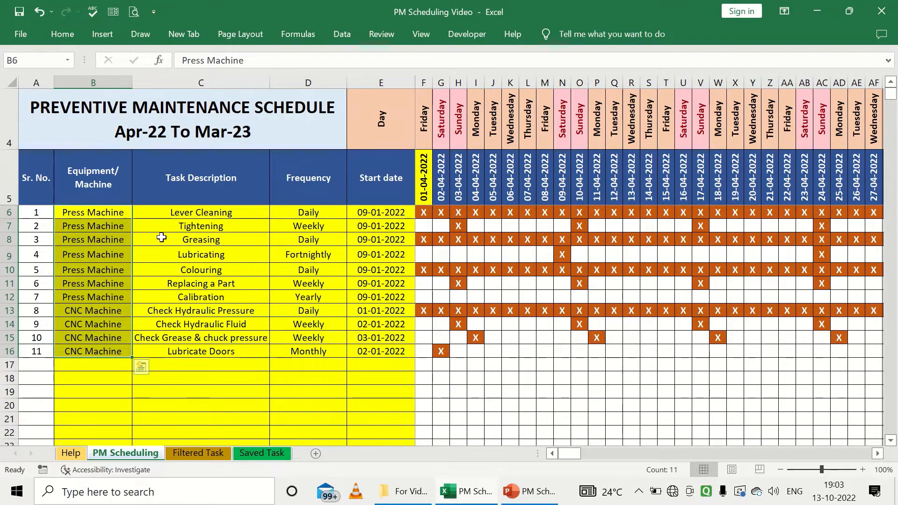
drag(162, 215, 178, 350)
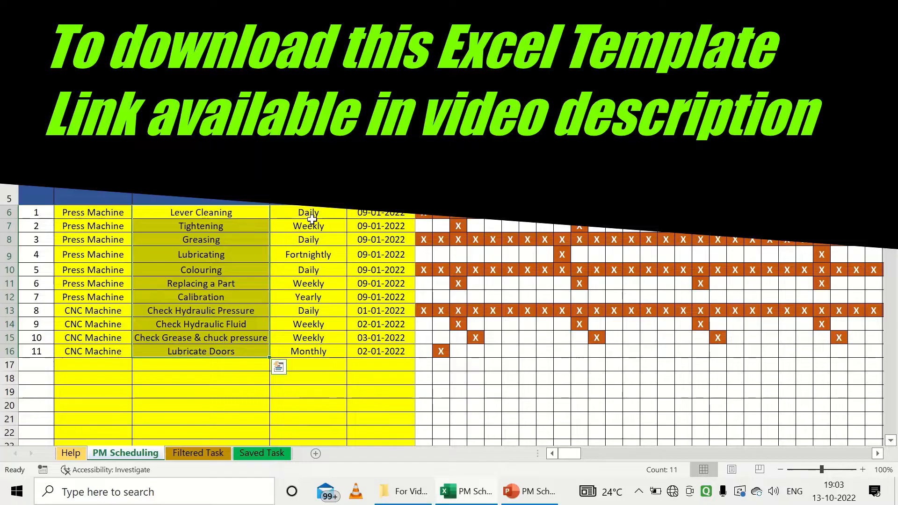
drag(309, 218, 319, 355)
drag(372, 215, 357, 380)
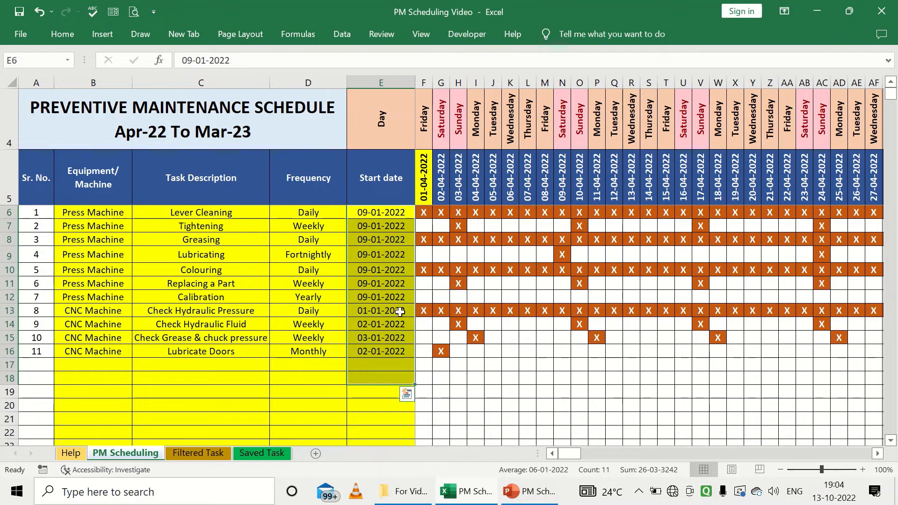
drag(423, 213, 813, 338)
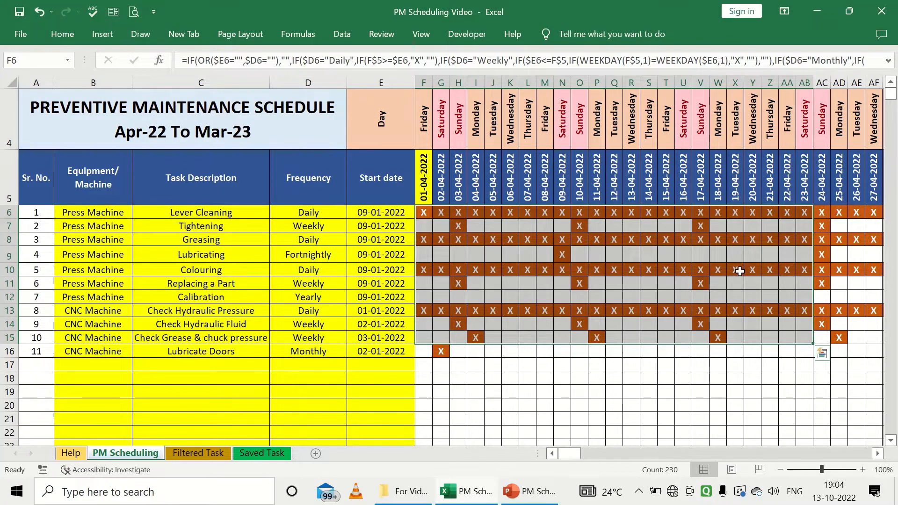
drag(335, 213, 326, 326)
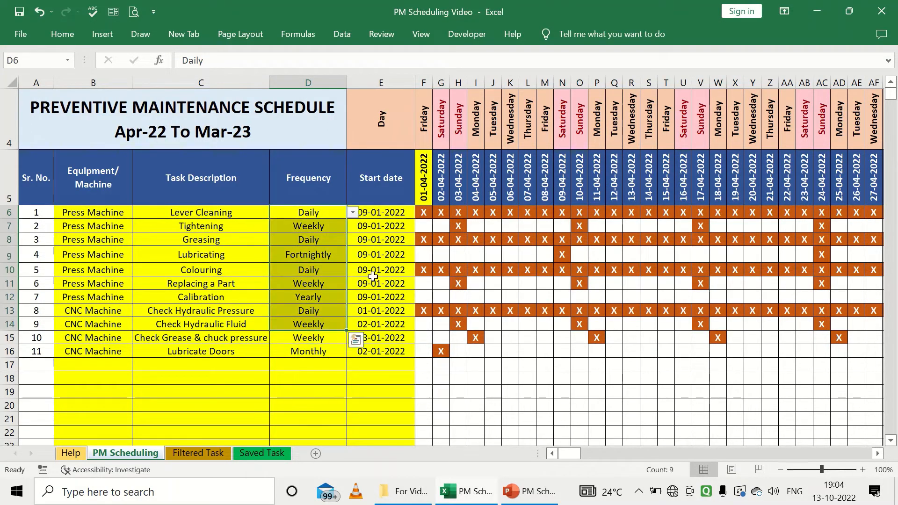
drag(425, 212, 873, 333)
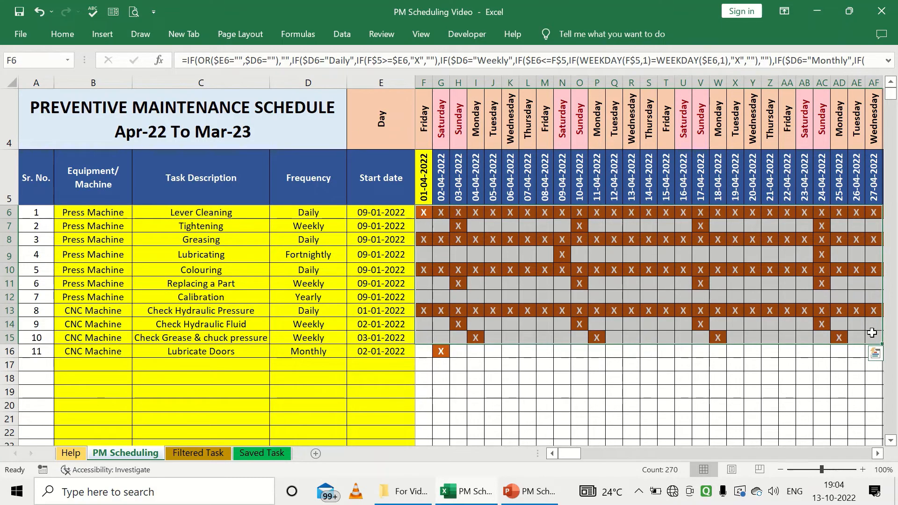
click(327, 214)
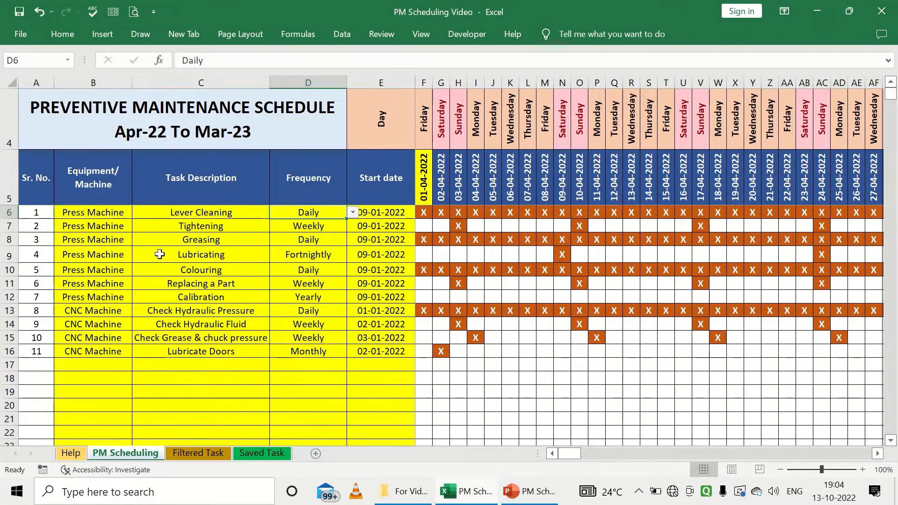
Step: Enlarge the sheet to 130% and examine the Lever Cleaning row's machine, task, frequency and date marks
ctrl+scroll(337, 218, up, 1)
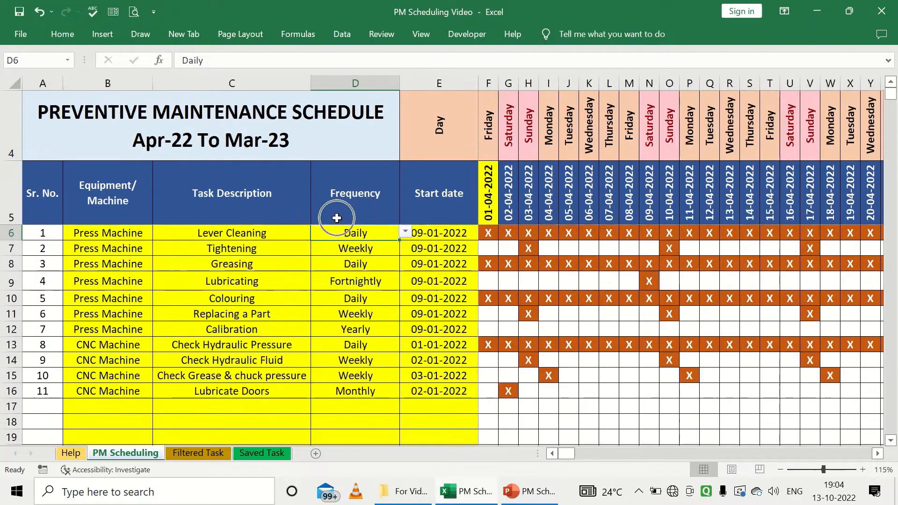
ctrl+scroll(337, 218, up, 1)
click(278, 254)
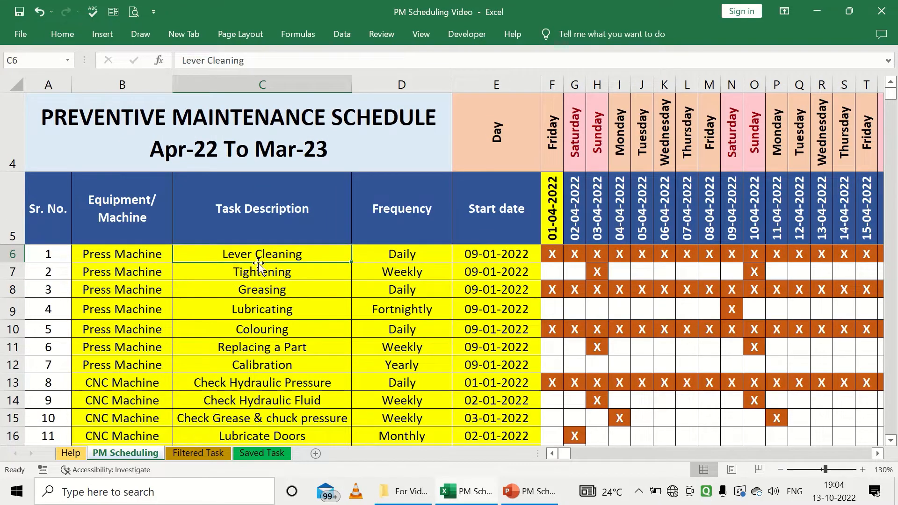
click(146, 252)
click(282, 254)
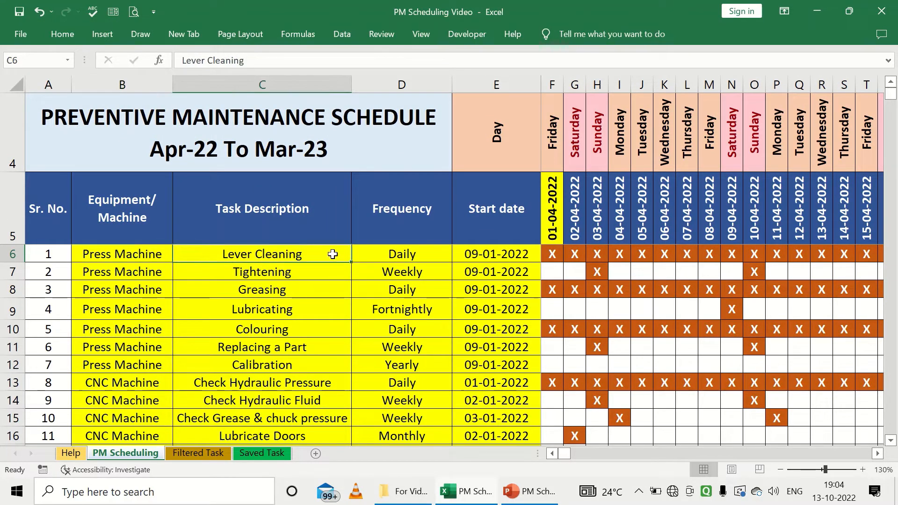
click(370, 254)
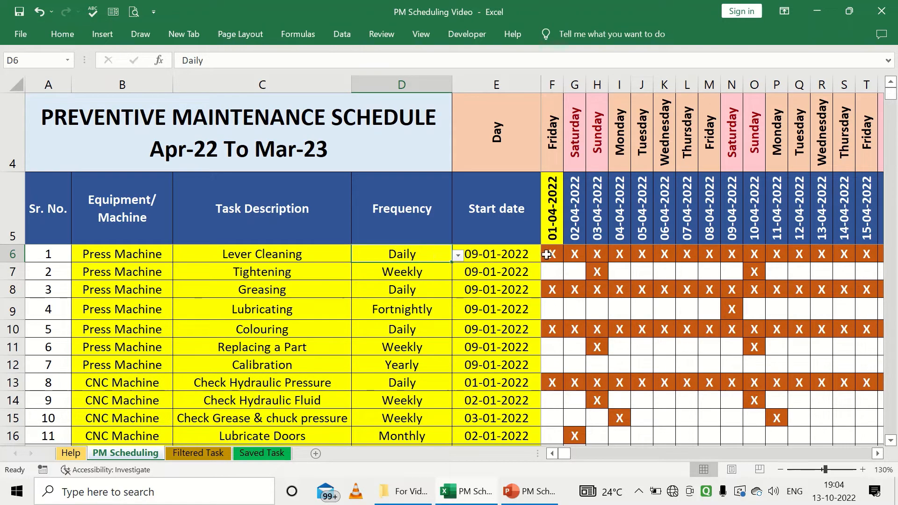
drag(546, 254, 822, 255)
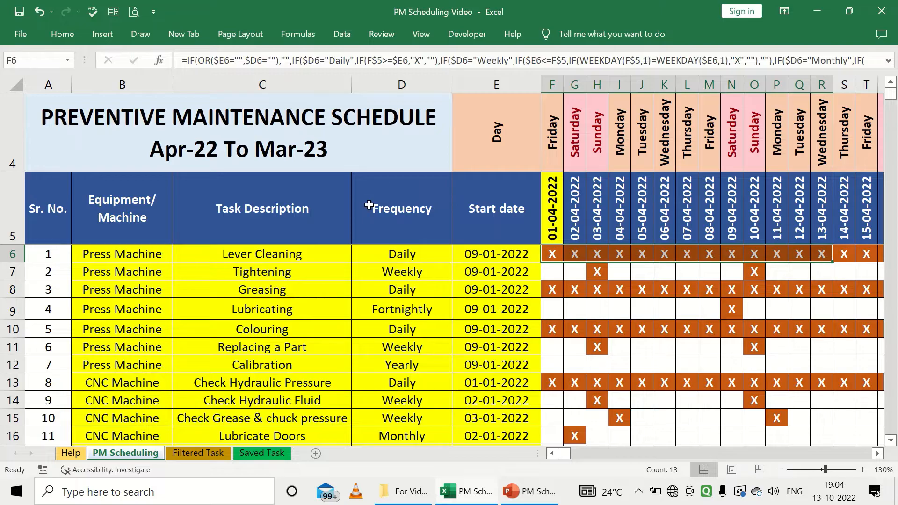
Step: Set the Lever Cleaning task's frequency to Weekly and check its marks in the date grid
click(380, 250)
click(457, 256)
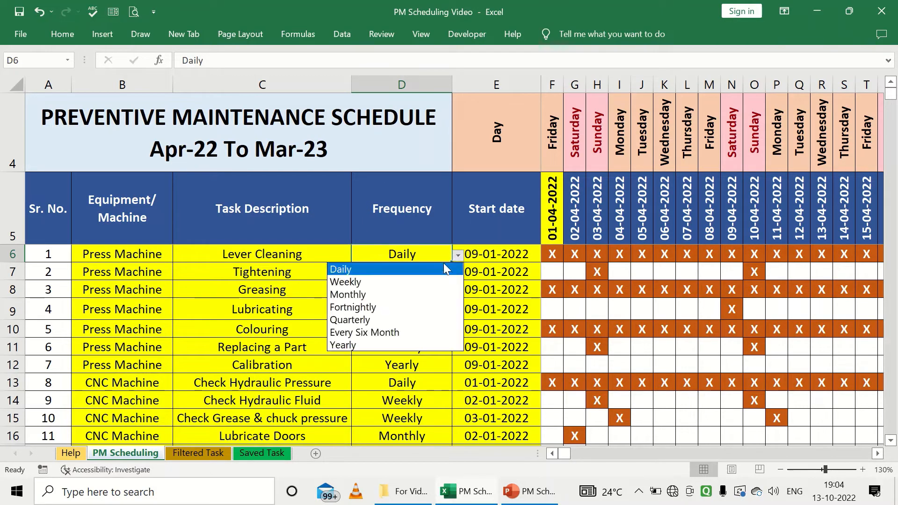
click(405, 282)
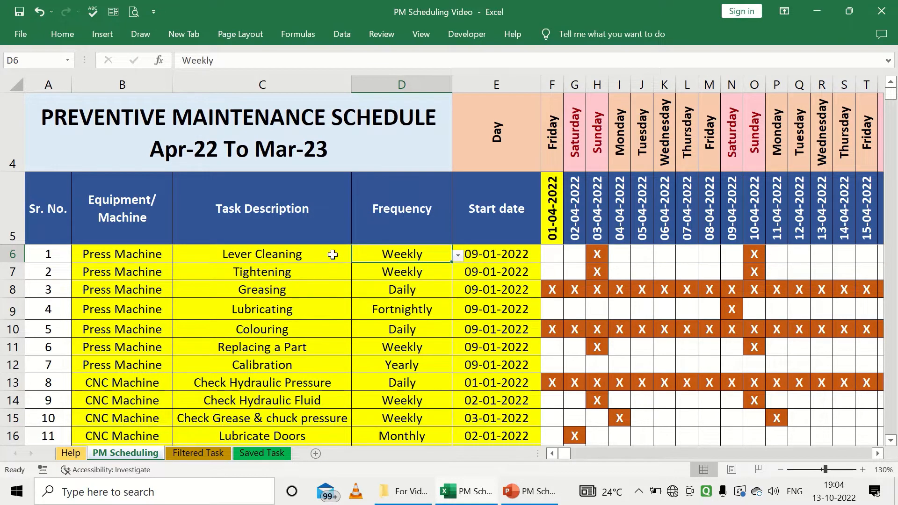
click(599, 257)
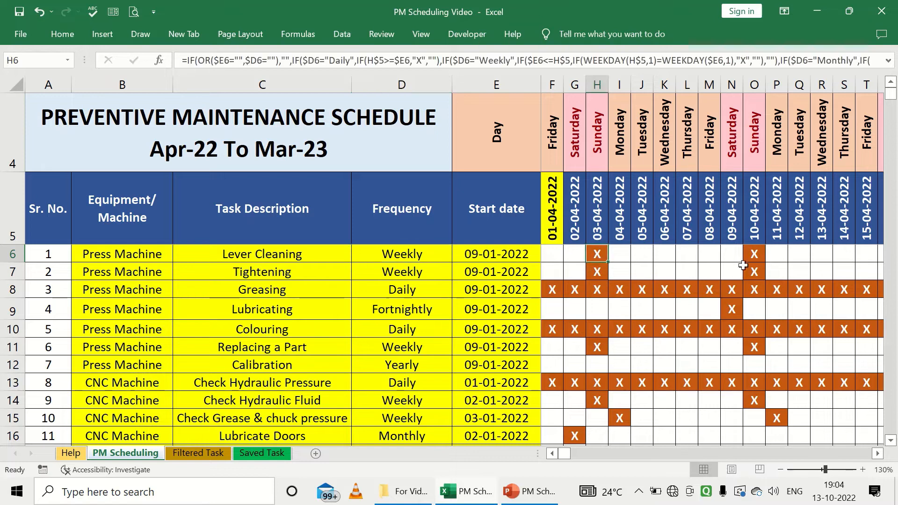
click(751, 255)
mouse_move(564, 454)
mouse_down()
mouse_move(695, 448)
mouse_move(566, 454)
mouse_up()
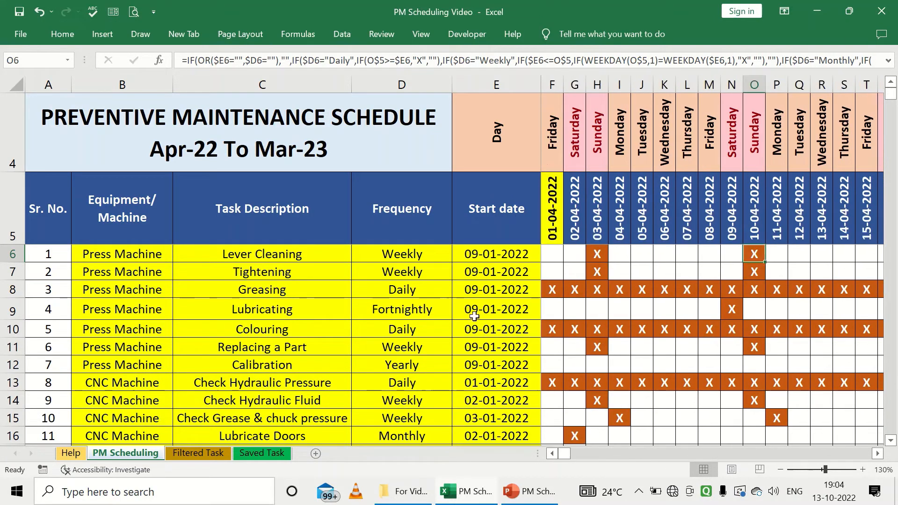
Step: Change the Lever Cleaning task's frequency to Monthly and check its marks across the date columns
click(426, 256)
click(459, 267)
click(451, 257)
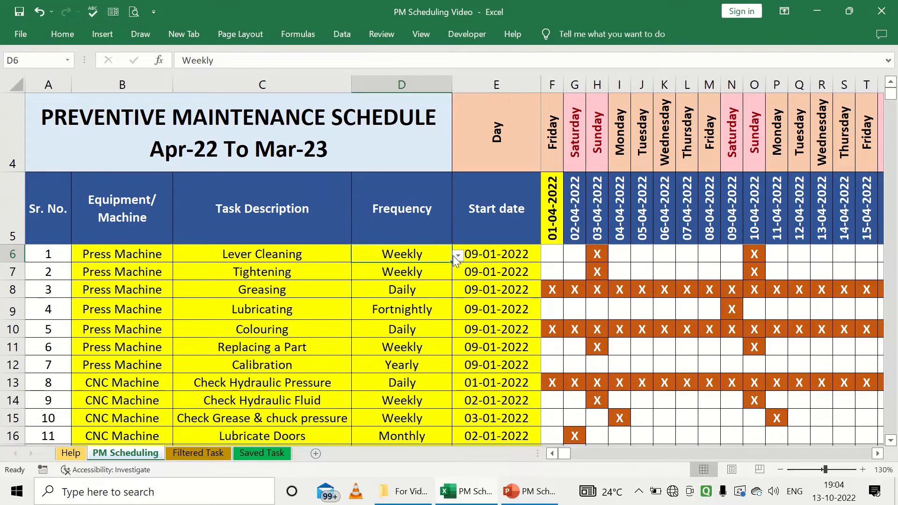
click(457, 257)
click(408, 295)
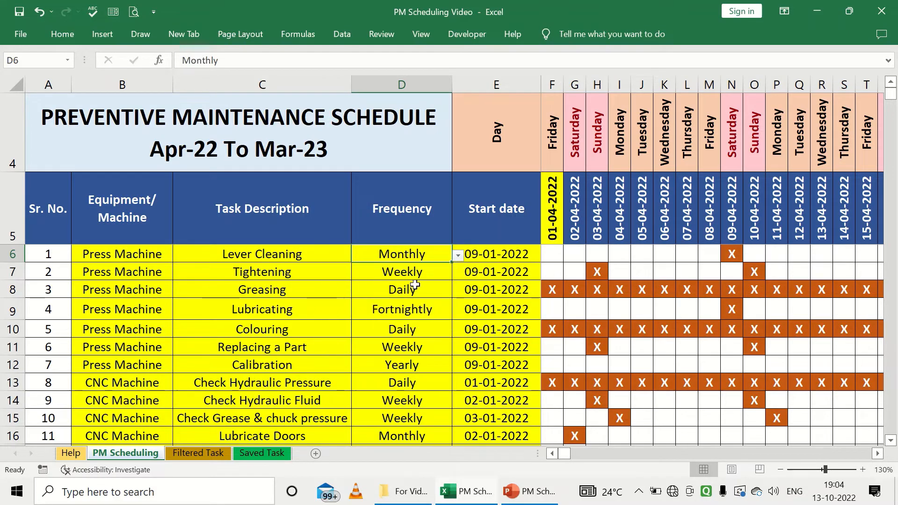
drag(568, 450, 509, 444)
Step: Try the Fortnightly, Quarterly and Every Six Month frequencies in turn for the Lever Cleaning task
click(458, 255)
click(400, 308)
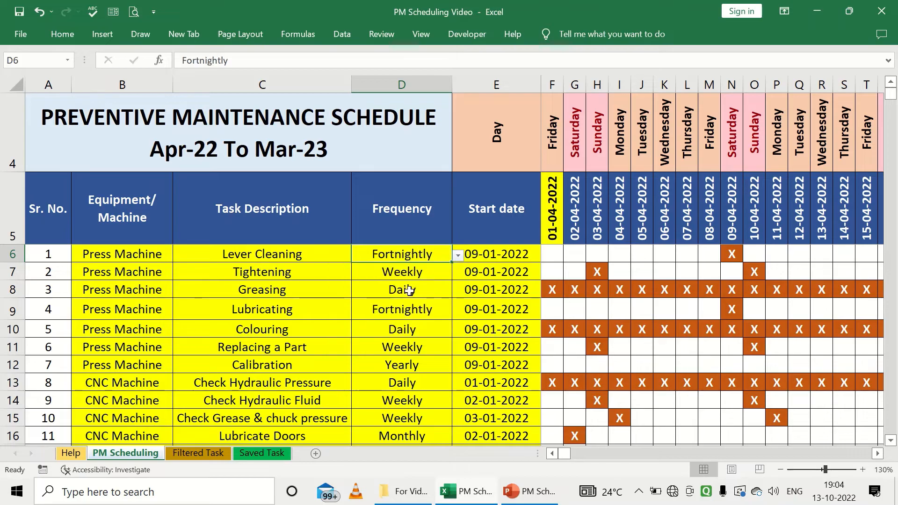
click(458, 255)
click(385, 321)
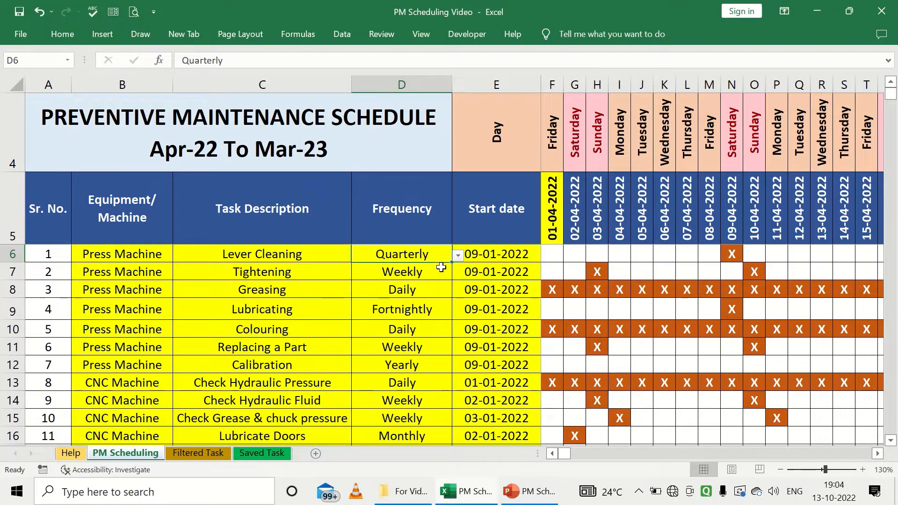
click(458, 256)
click(389, 333)
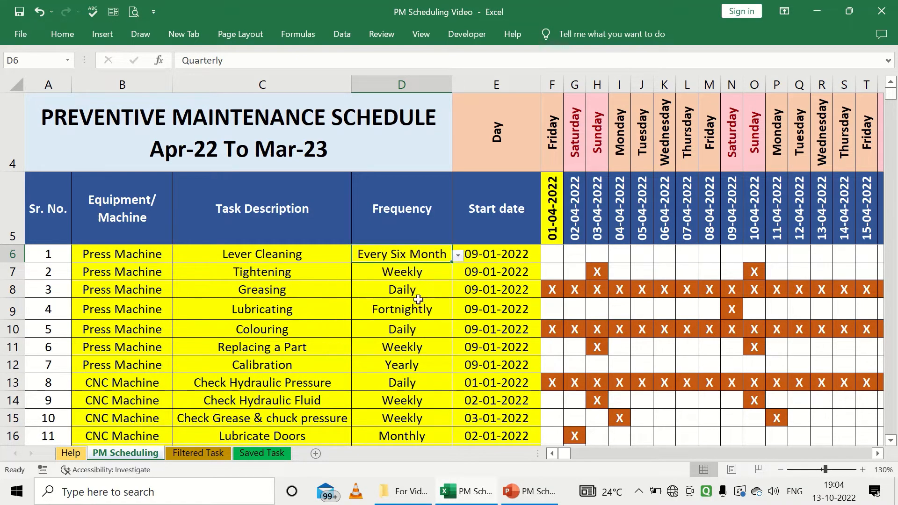
Step: Set the Lever Cleaning task's frequency to Yearly
click(458, 256)
click(388, 345)
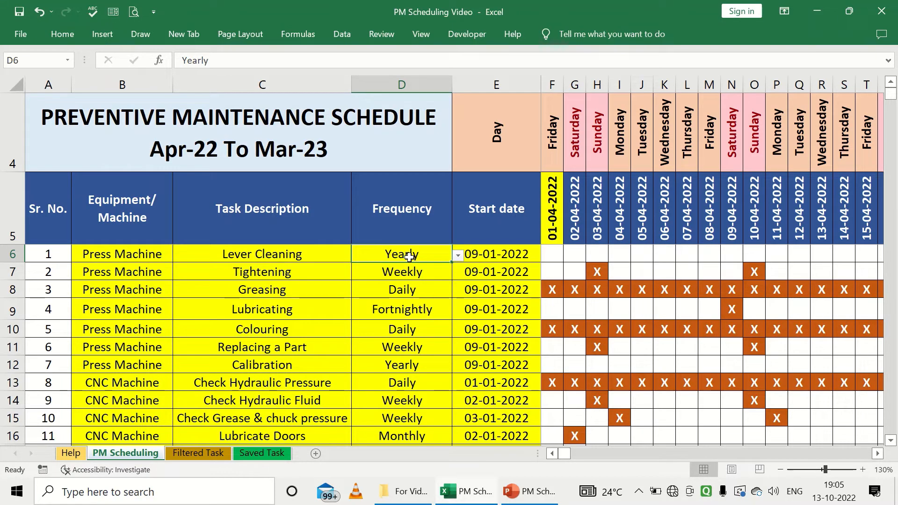
Step: Look through the filled and empty task rows, checking their frequencies and the formula-driven marks in the date grid
scroll(394, 302, down, 5)
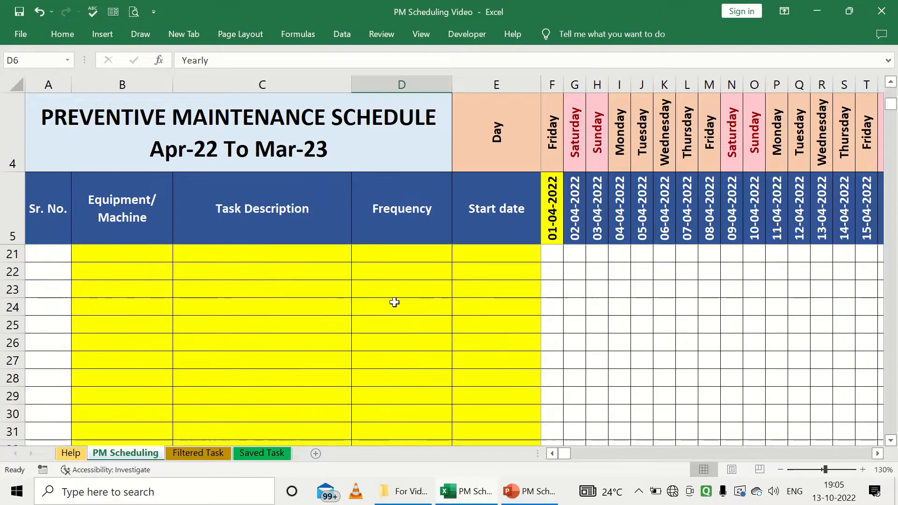
scroll(378, 325, down, 2)
scroll(377, 325, up, 7)
click(403, 344)
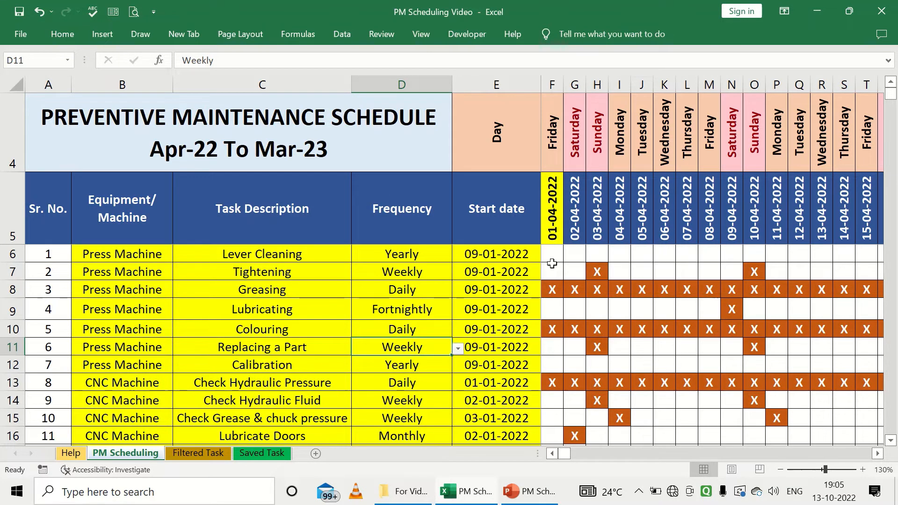
drag(552, 255, 804, 381)
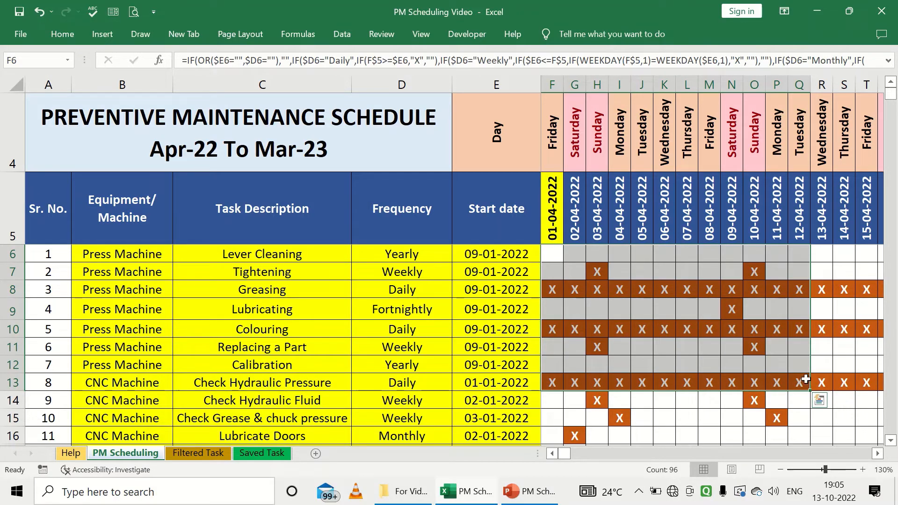
scroll(563, 367, down, 4)
click(567, 342)
scroll(565, 339, up, 4)
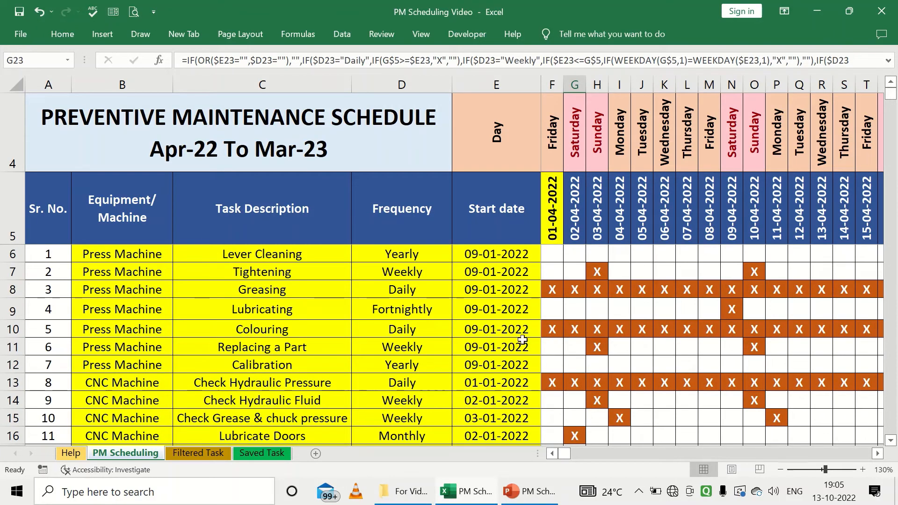
scroll(451, 351, down, 2)
scroll(450, 349, up, 1)
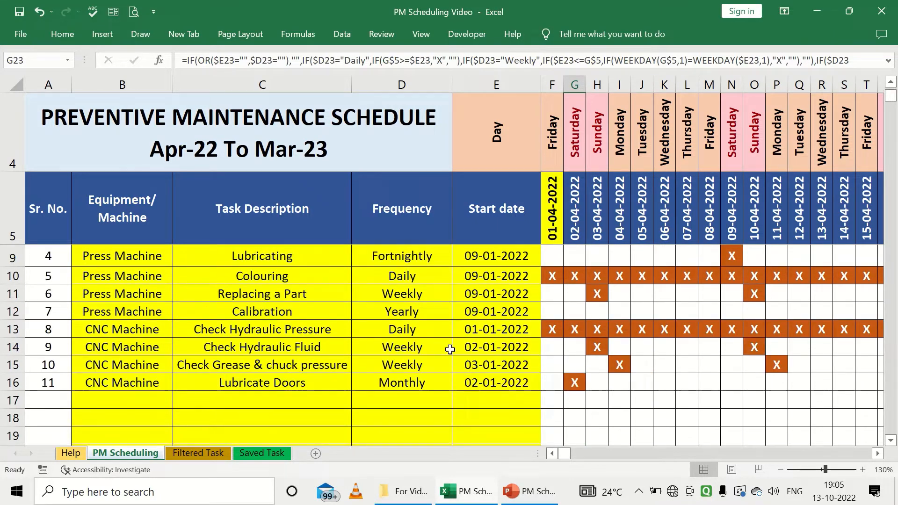
click(427, 333)
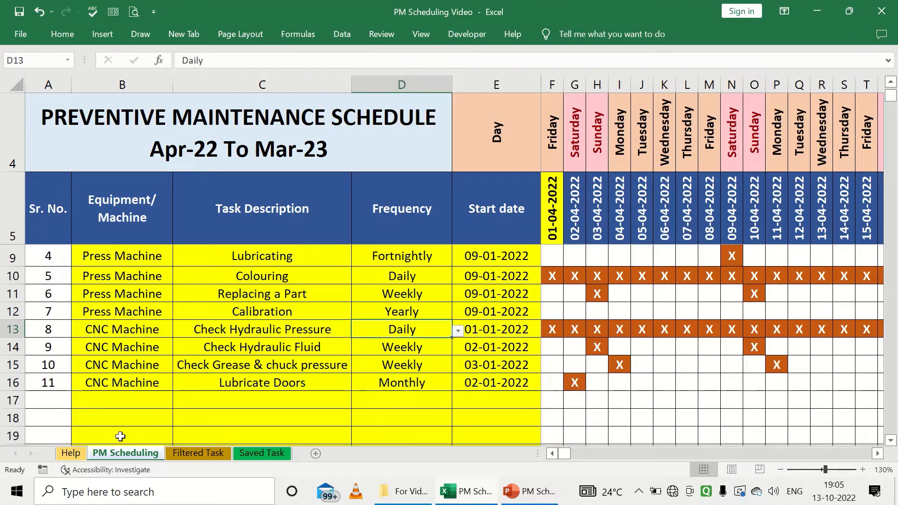
scroll(261, 363, up, 1)
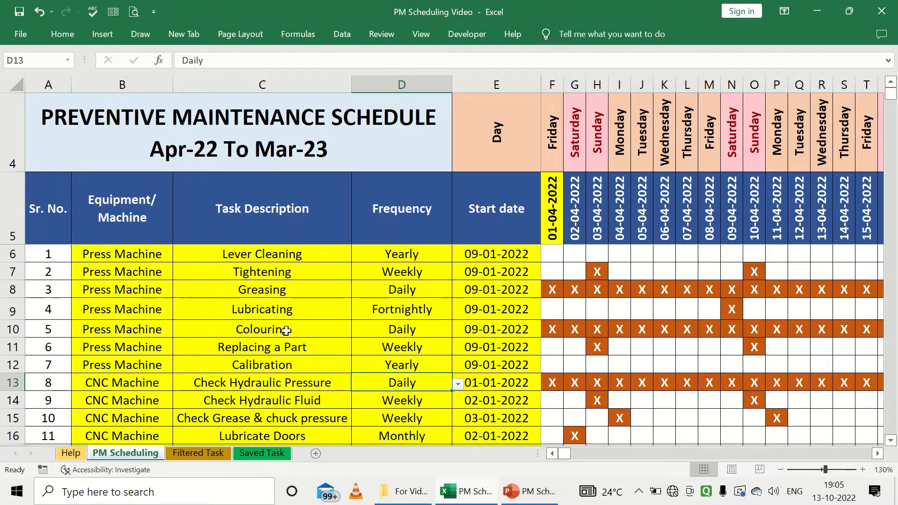
Step: Inspect the first date in the date header row and the formula behind the schedule's title
click(552, 228)
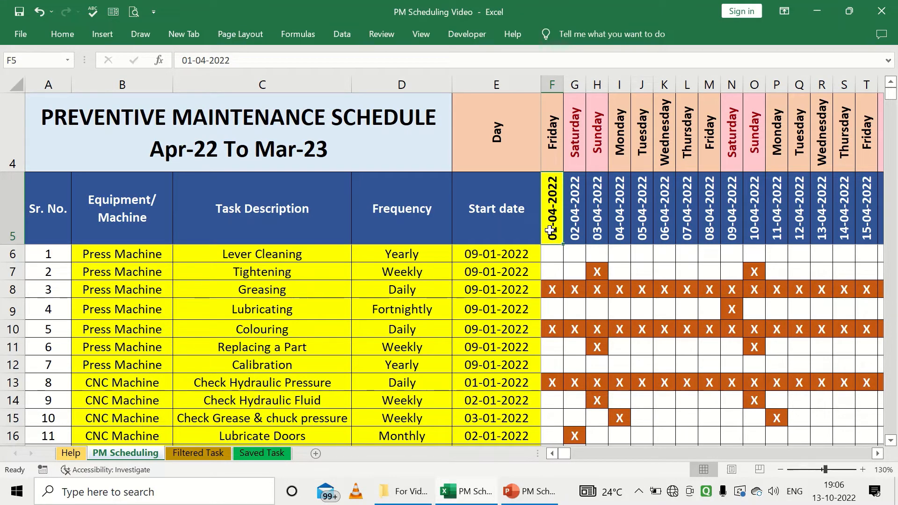
click(553, 271)
click(552, 224)
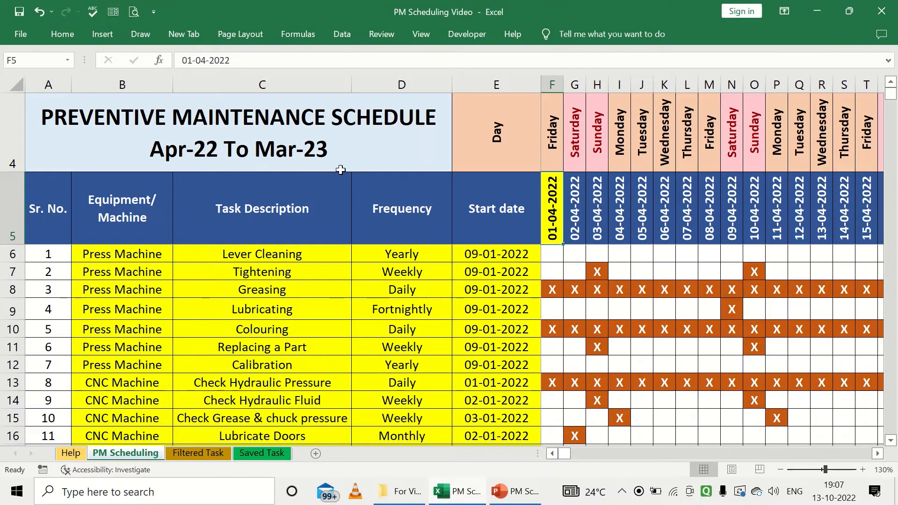
click(255, 148)
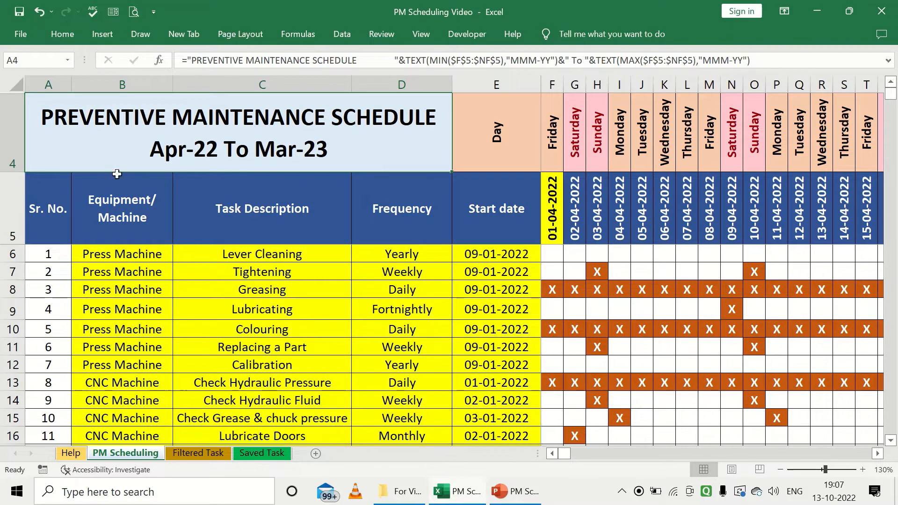
click(552, 215)
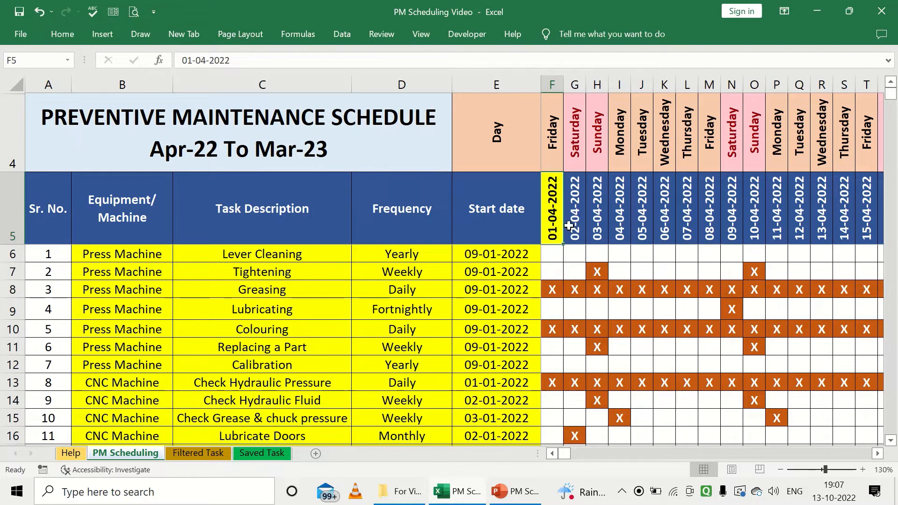
Step: Set the schedule's first date to 01-01-2022 and look over the title and the marks along the date grid
text(01-0)
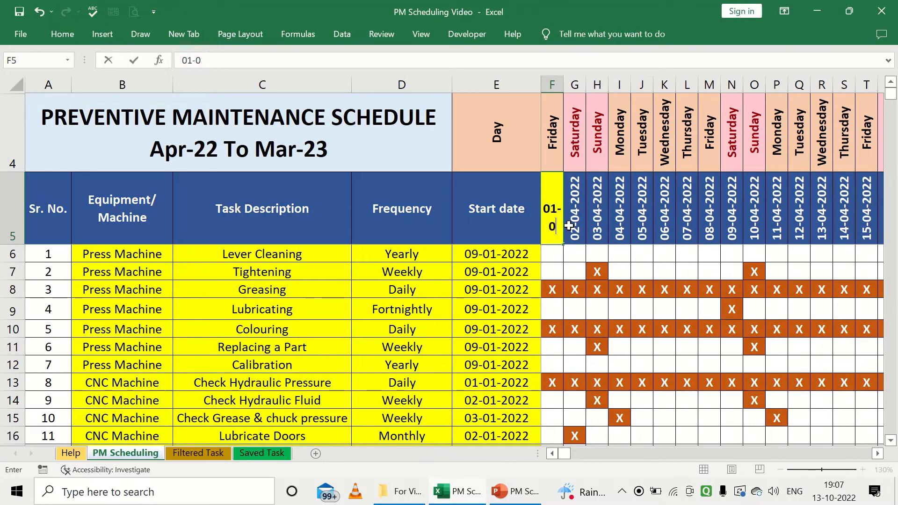
text(1-2022)
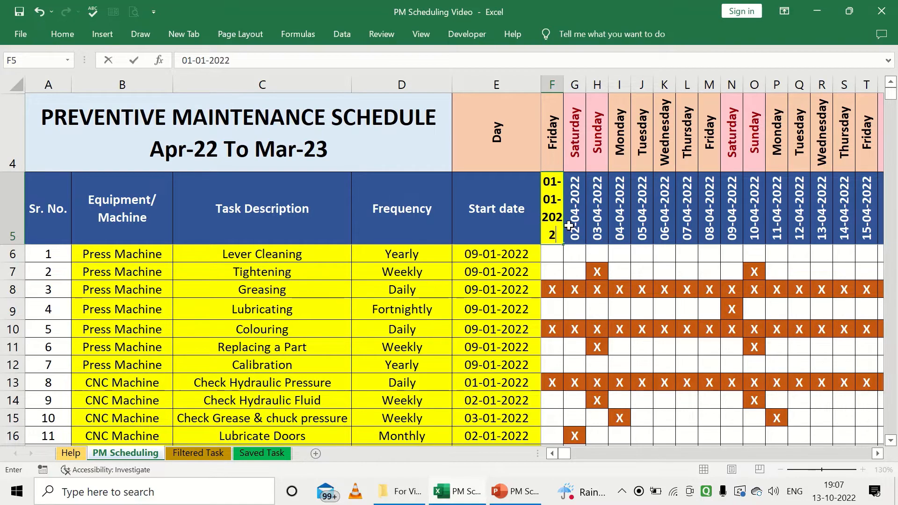
key(Return)
click(197, 162)
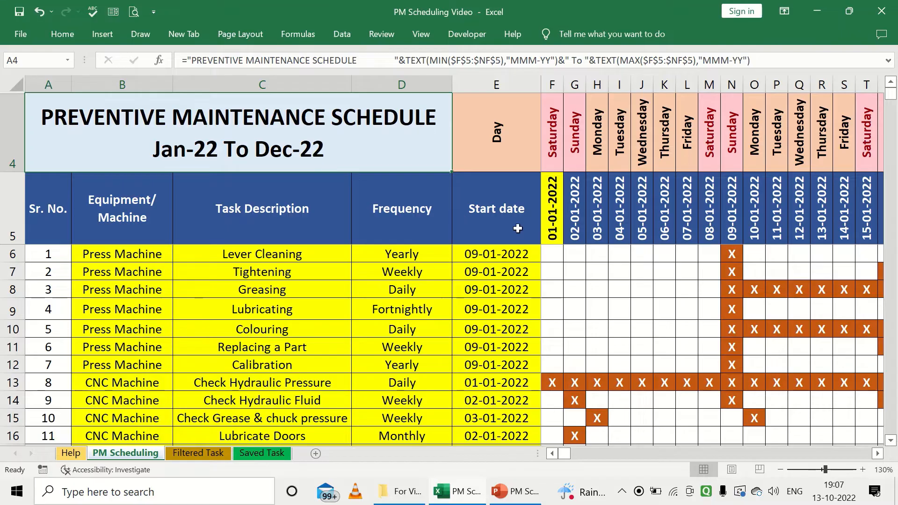
click(552, 227)
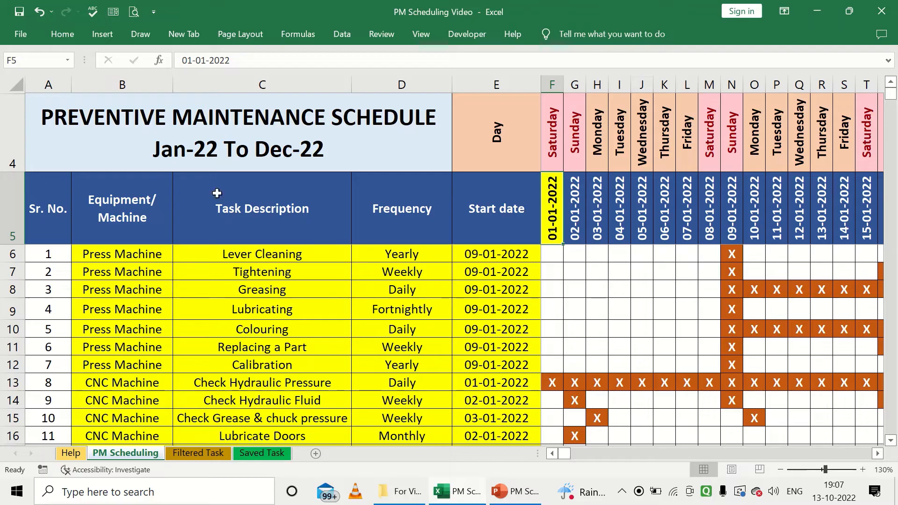
click(341, 310)
scroll(340, 316, up, 2)
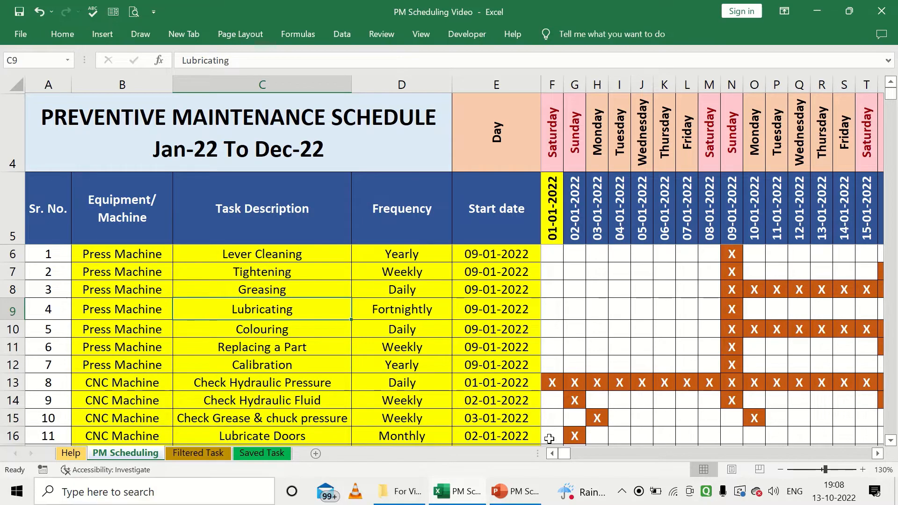
ctrl+scroll(515, 290, down, 2)
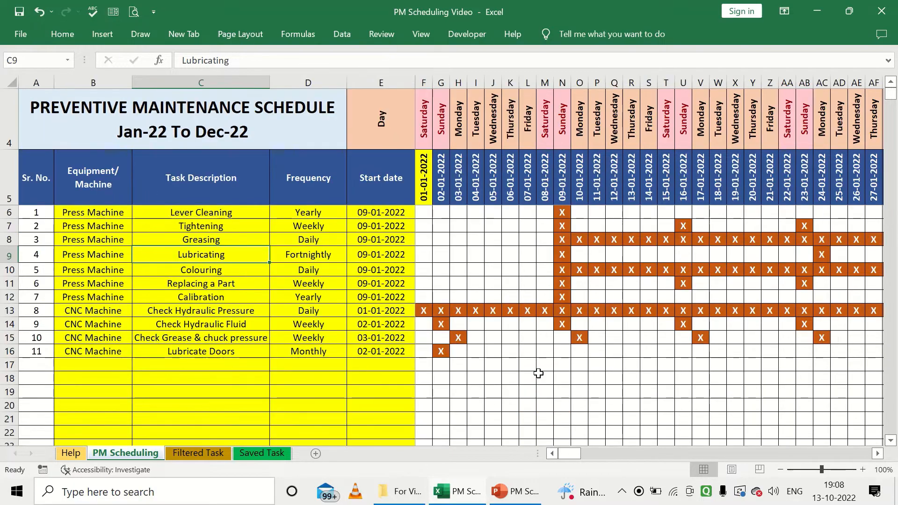
drag(573, 452, 517, 447)
Step: Open the Filtered Task sheet and examine its From Date and To Date filter cells and the filtered task grid
click(203, 454)
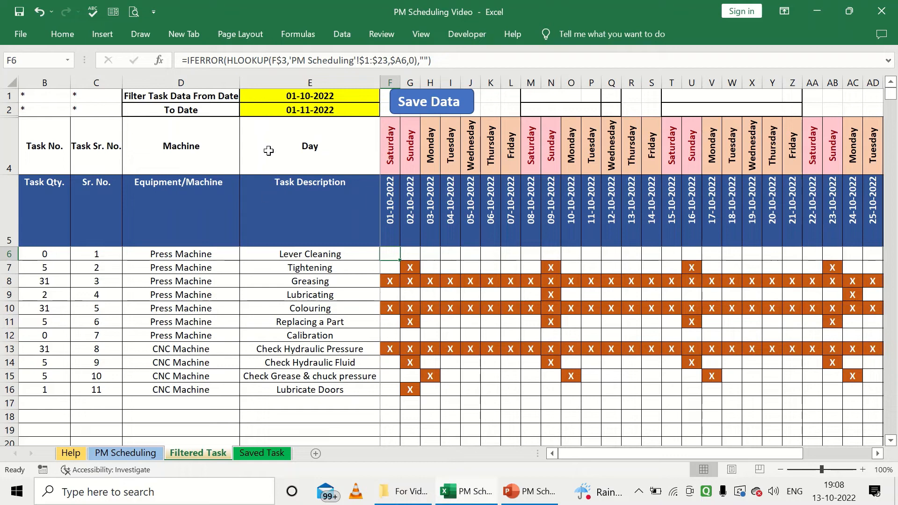
scroll(271, 146, up, 3)
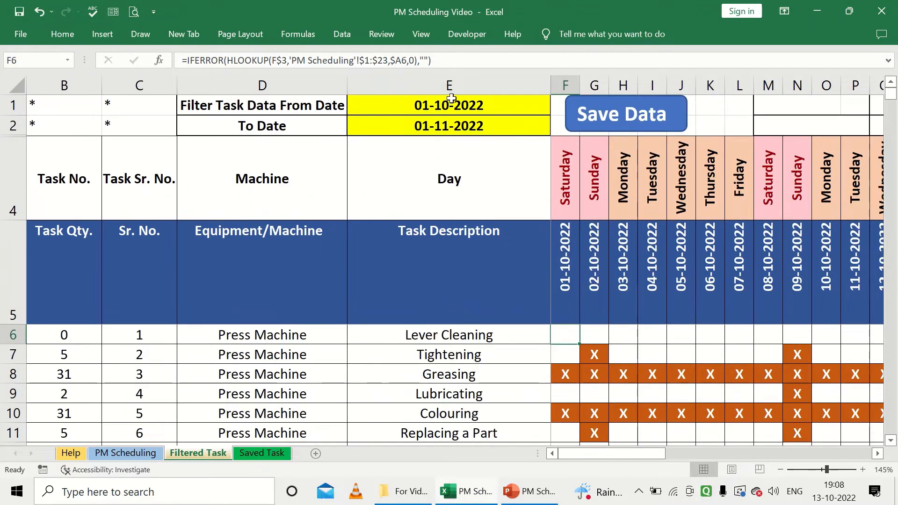
click(450, 104)
click(453, 124)
click(451, 107)
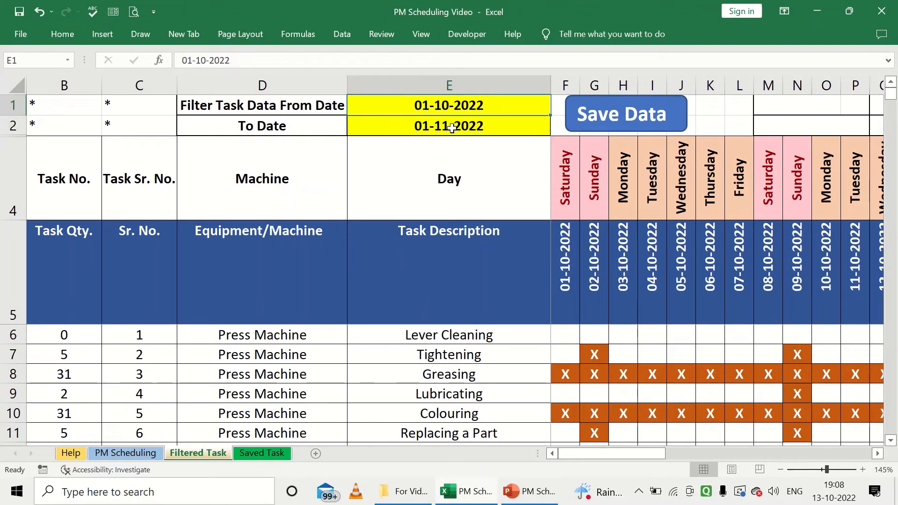
click(452, 127)
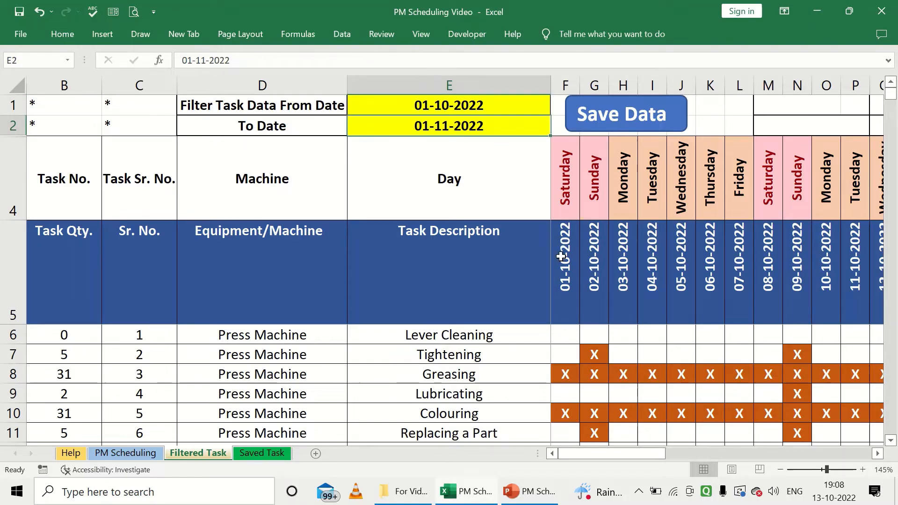
scroll(484, 308, down, 2)
scroll(483, 295, down, 1)
scroll(483, 295, up, 1)
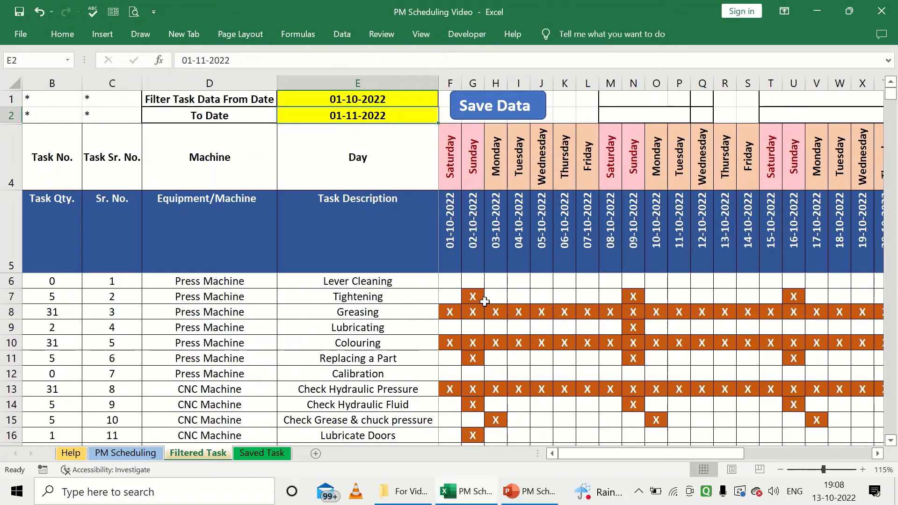
scroll(487, 300, down, 1)
click(320, 100)
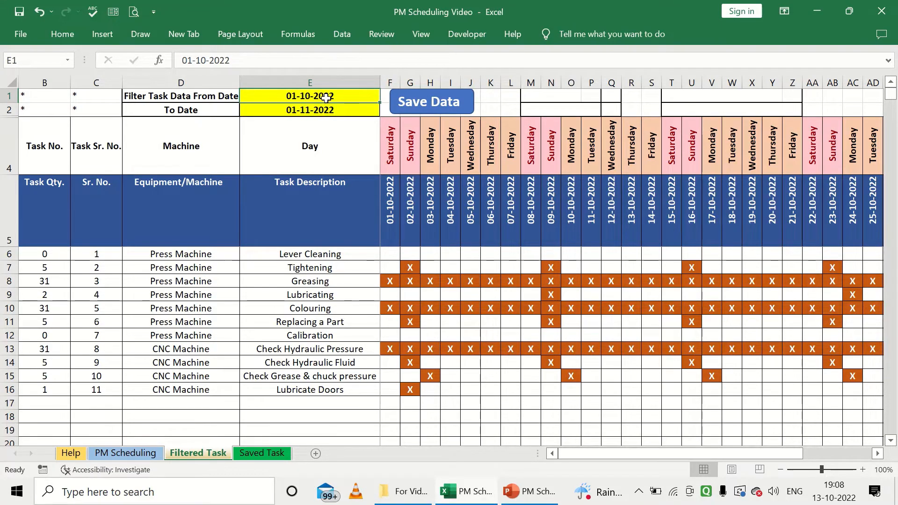
click(323, 111)
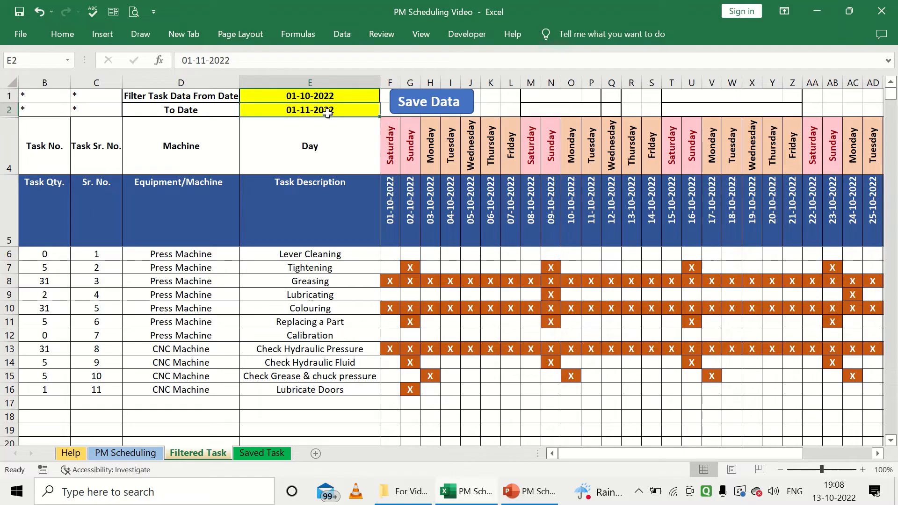
Step: Set the task filter's From Date to 01-01-2022 and its To Date to 31-01-2022
click(312, 94)
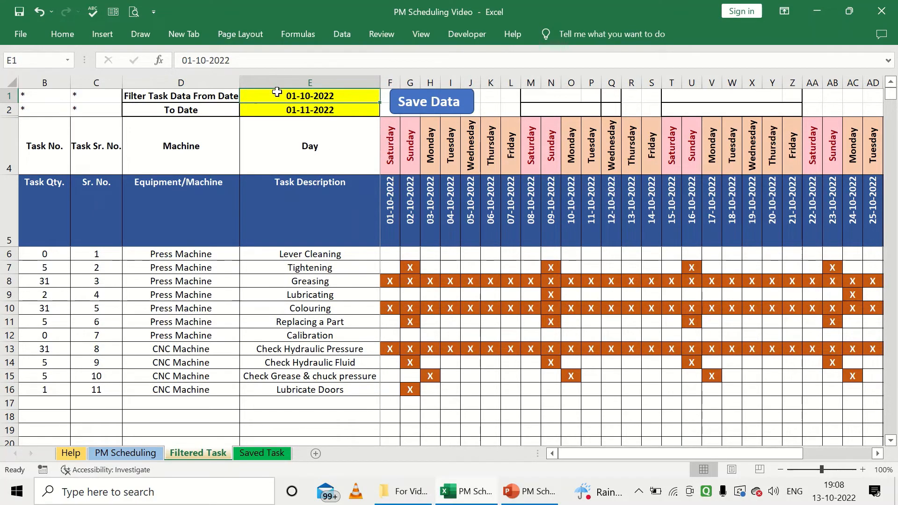
text(01-0)
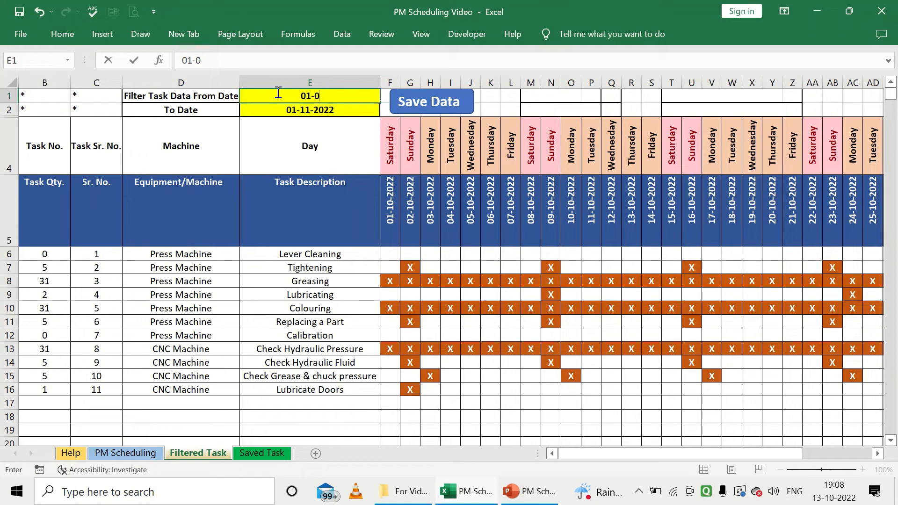
text(4-1-2022)
key(Return)
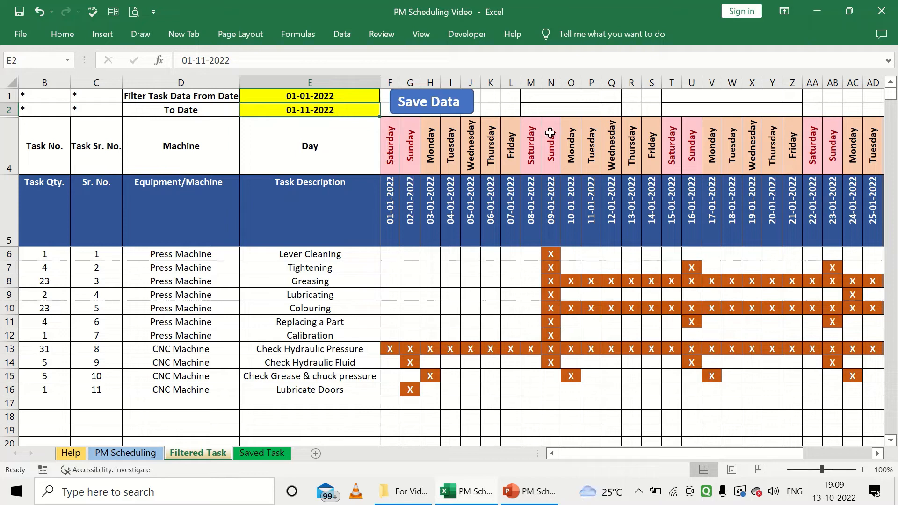
text(31)
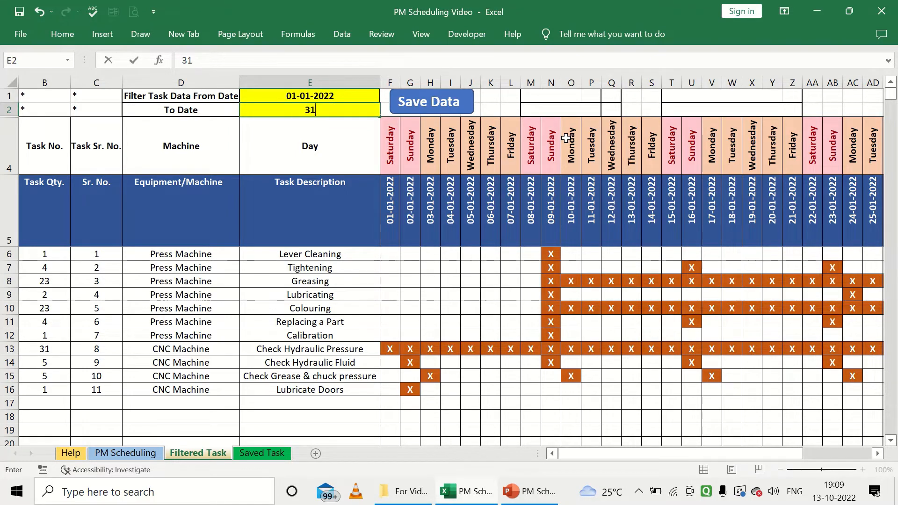
text(-01-2022)
key(Return)
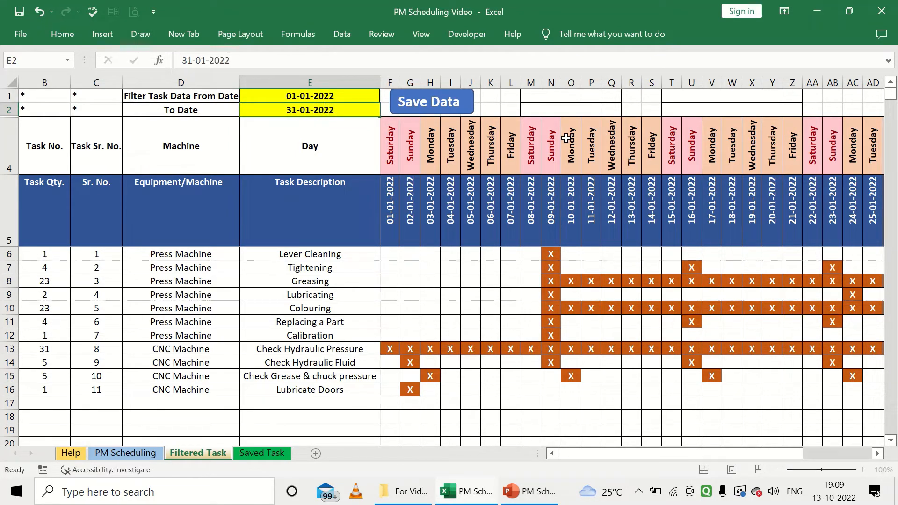
click(347, 111)
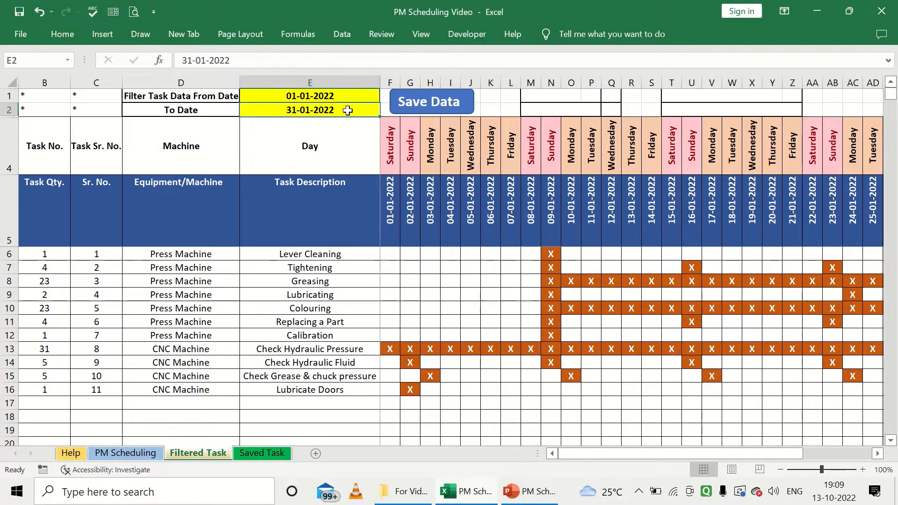
key(Return)
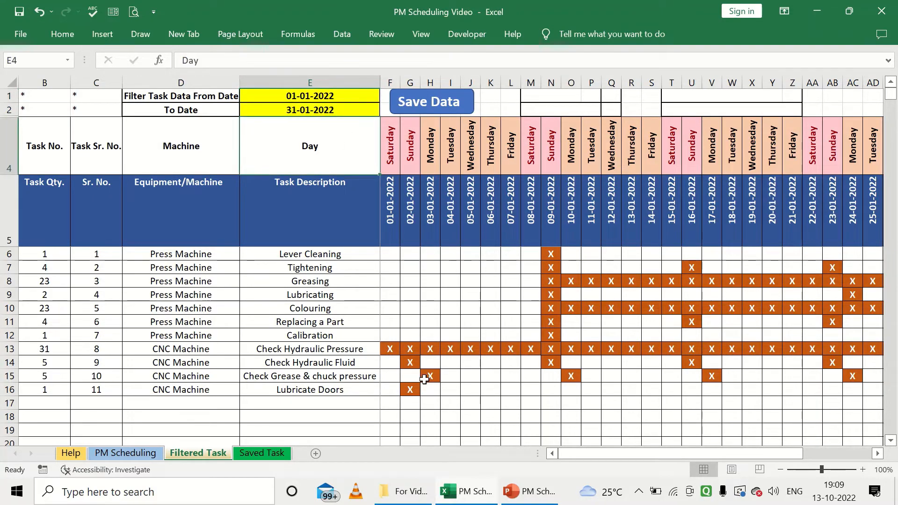
Step: Examine the filtered January task block through its last date and the marks of individual tasks, dismissing the antivirus notification
mouse_move(572, 452)
mouse_down()
mouse_move(694, 447)
mouse_move(572, 451)
mouse_up()
click(314, 100)
click(313, 110)
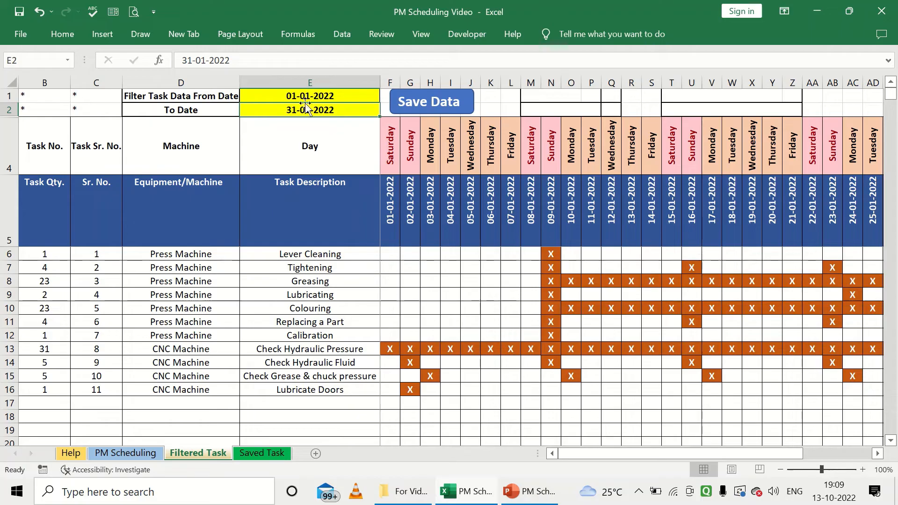
mouse_move(41, 236)
mouse_down()
mouse_move(93, 259)
mouse_move(767, 412)
mouse_move(892, 396)
mouse_up()
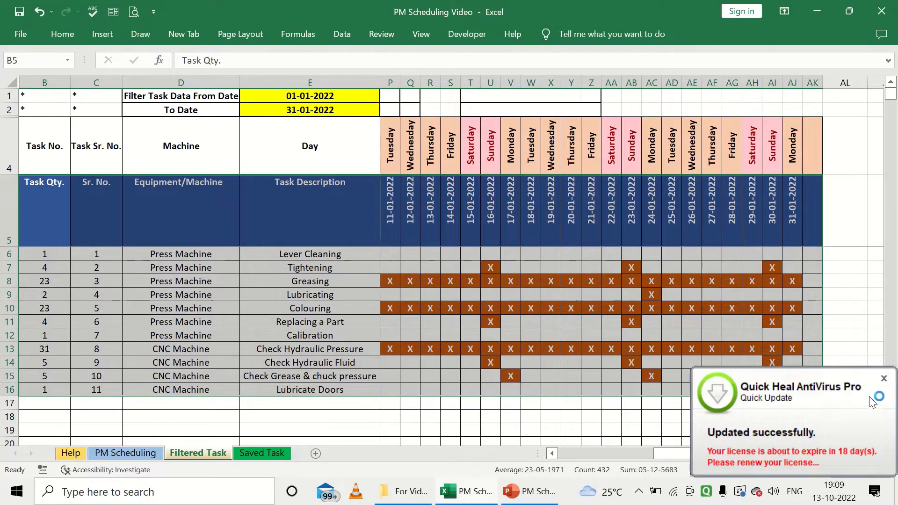
click(884, 378)
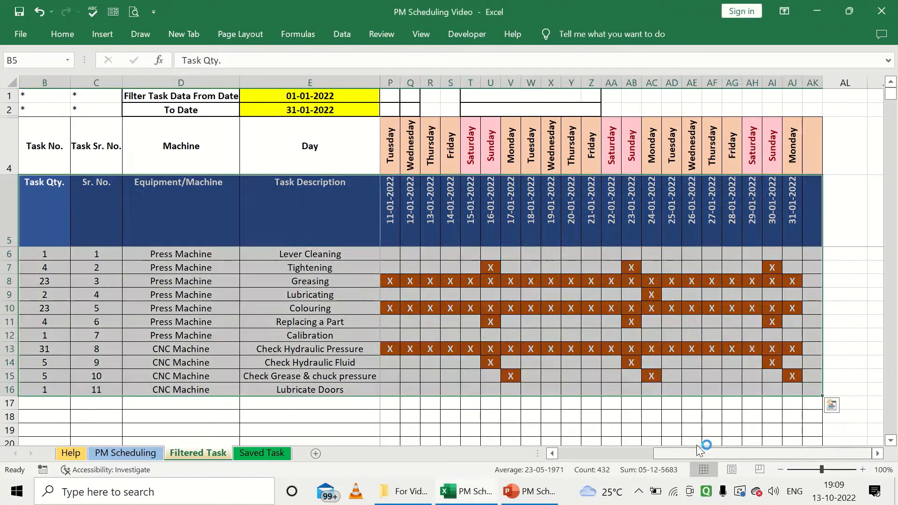
click(613, 404)
drag(722, 453, 628, 452)
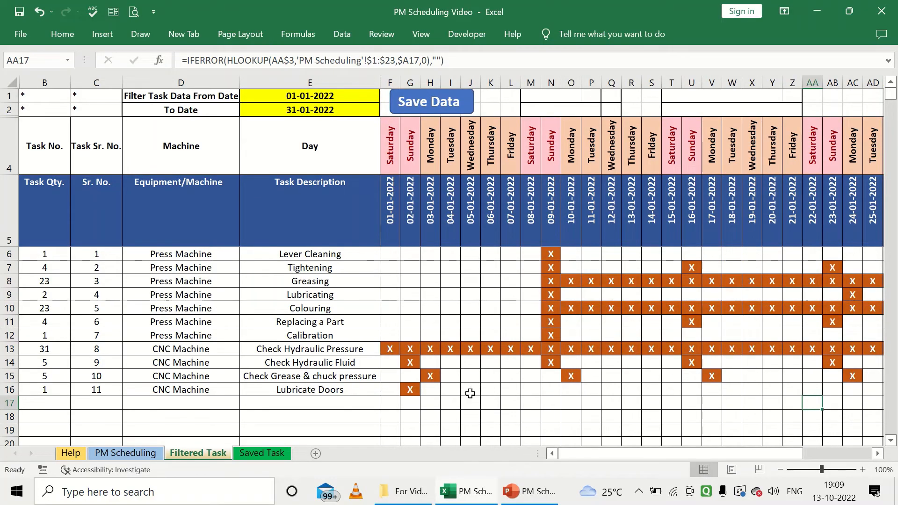
click(551, 256)
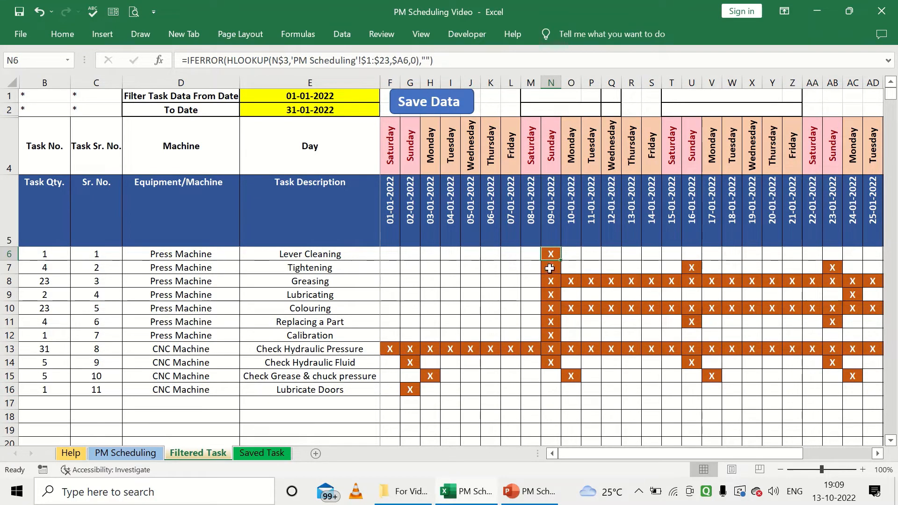
click(550, 277)
click(383, 353)
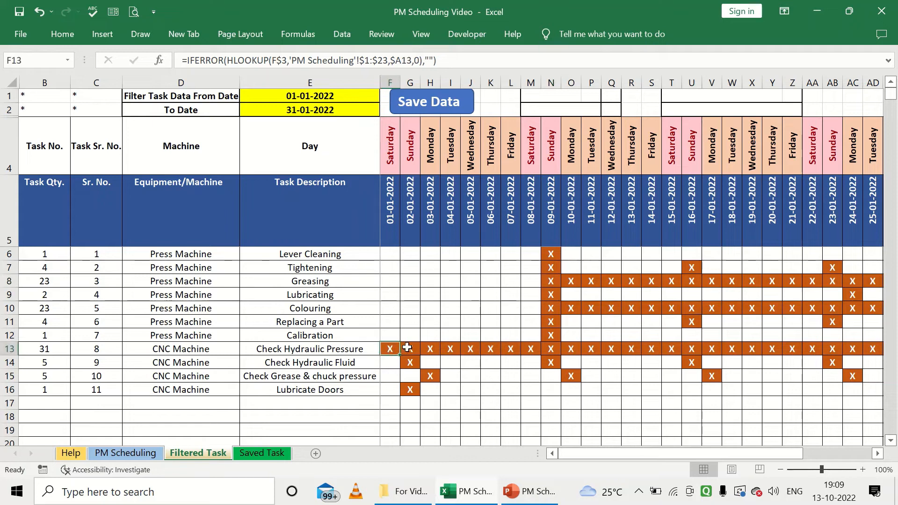
click(411, 350)
click(410, 361)
click(437, 380)
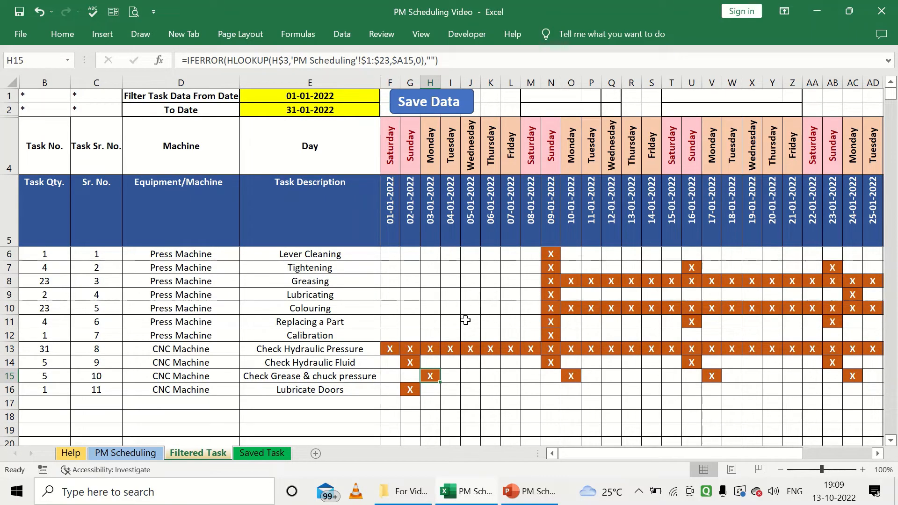
Step: Save the filtered tasks to the Saved Task sheet, agreeing to replace existing data, and check the saved block's date range
click(423, 107)
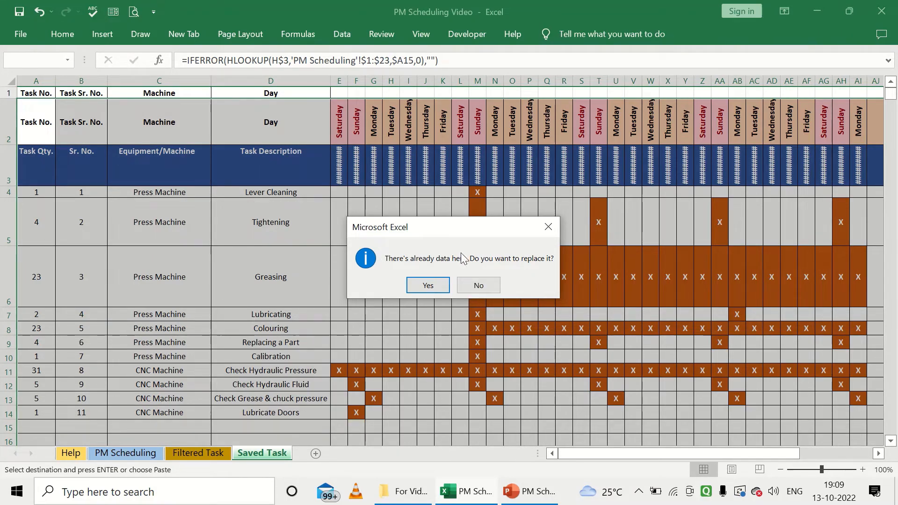
click(435, 286)
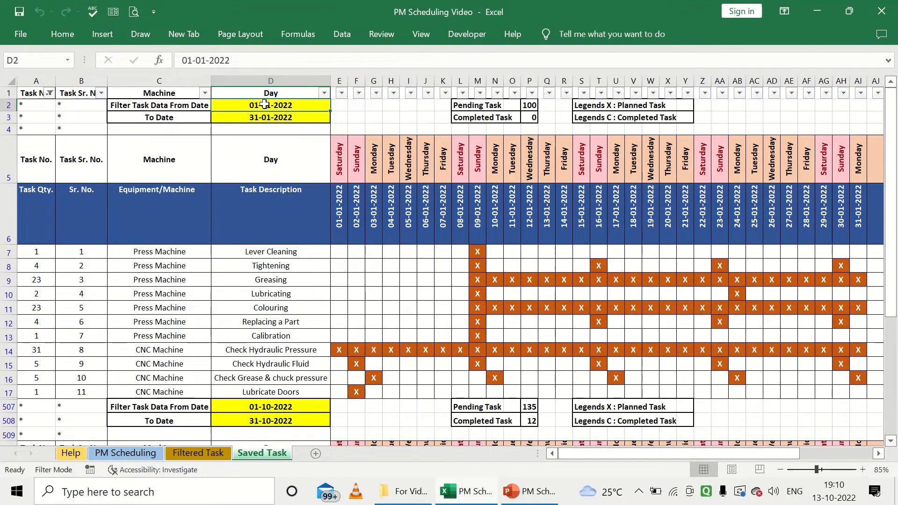
click(273, 119)
click(270, 106)
click(275, 125)
click(275, 107)
click(277, 117)
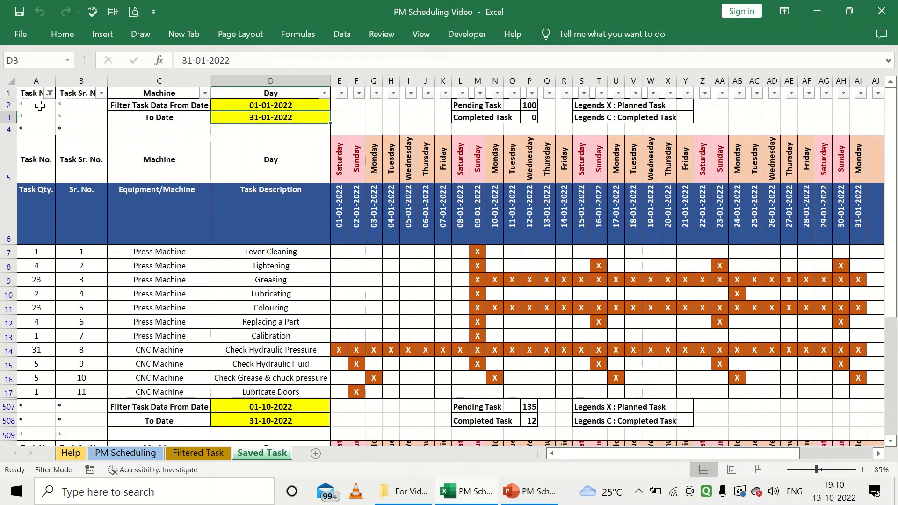
Step: Look through the saved task blocks and enlarge the date header row of the second block to fit its full dates
drag(41, 107, 685, 392)
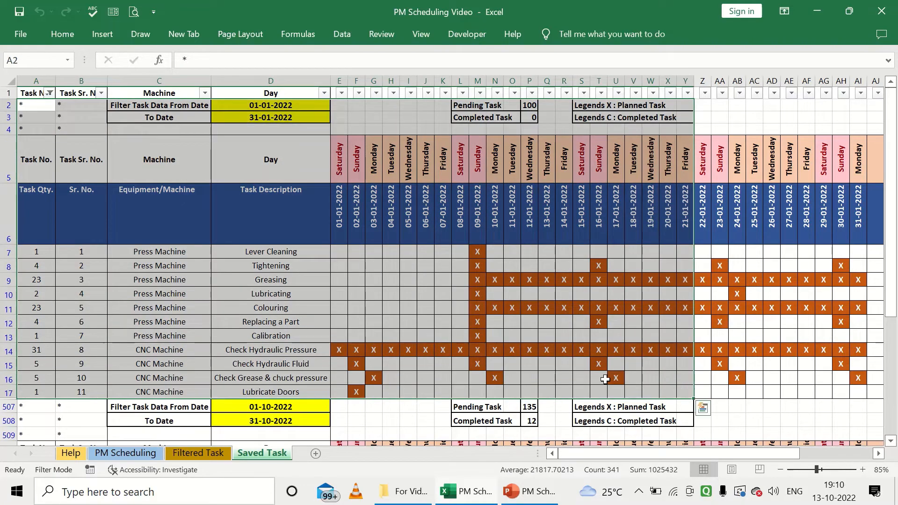
scroll(538, 351, down, 5)
scroll(462, 313, down, 4)
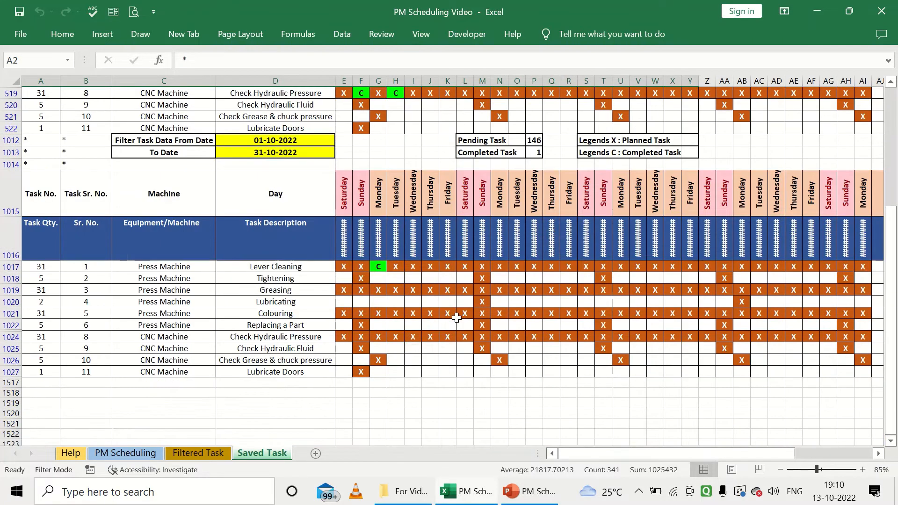
scroll(457, 317, up, 9)
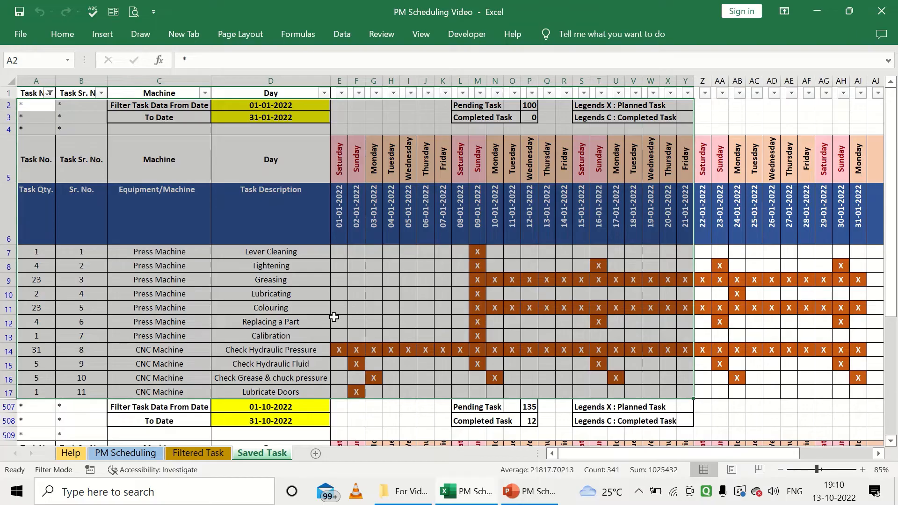
click(333, 312)
scroll(304, 324, down, 3)
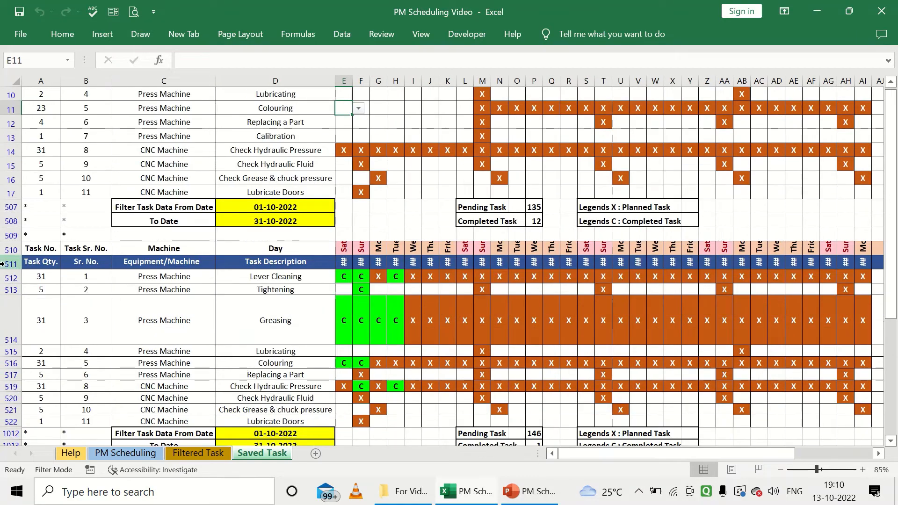
drag(12, 268, 16, 305)
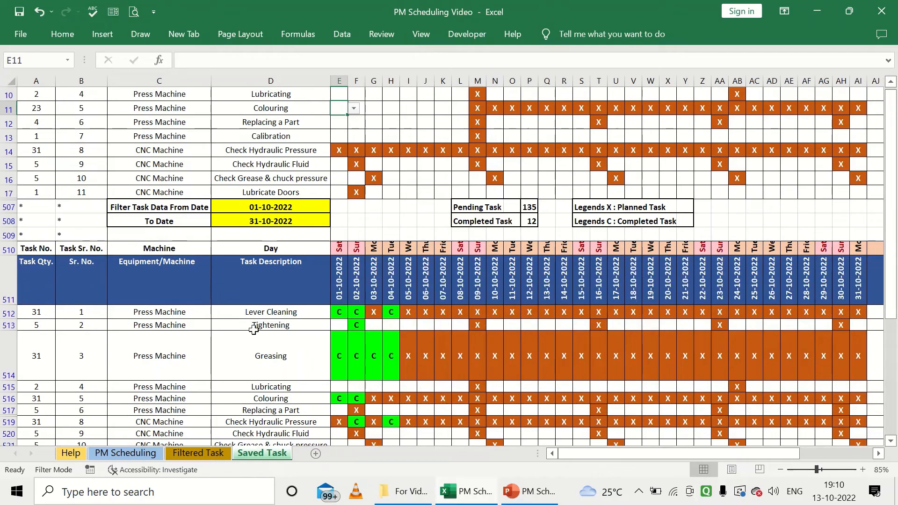
Step: On the Filtered Task sheet, set the task filter's From Date to 01-02-2022 and its To Date to 28-02-2022
scroll(252, 336, down, 1)
scroll(252, 337, up, 4)
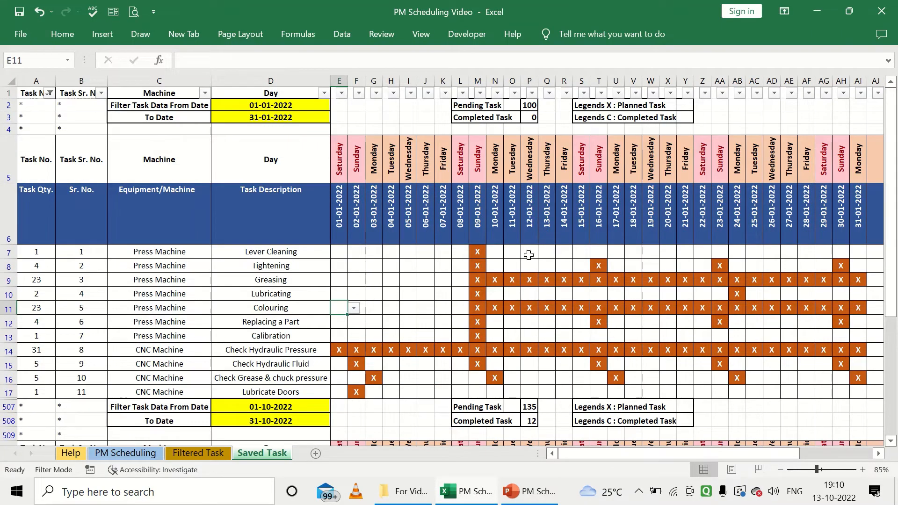
click(440, 293)
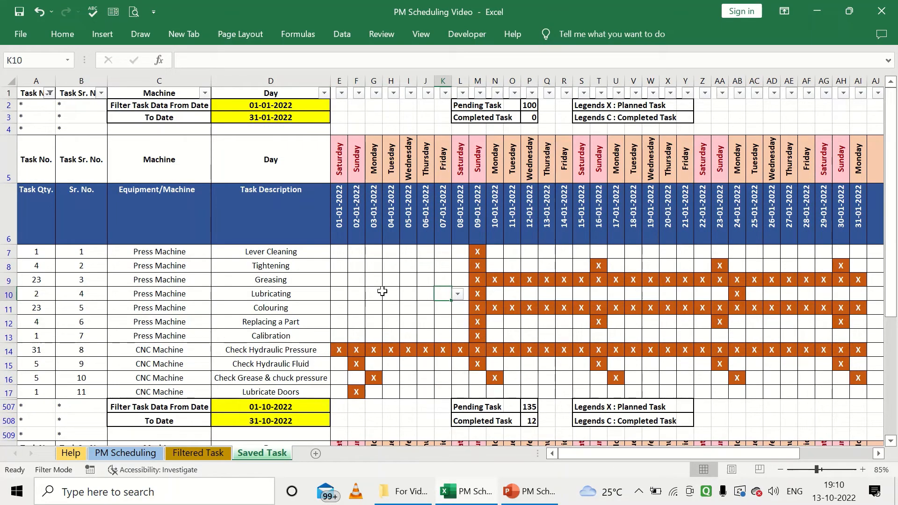
click(198, 452)
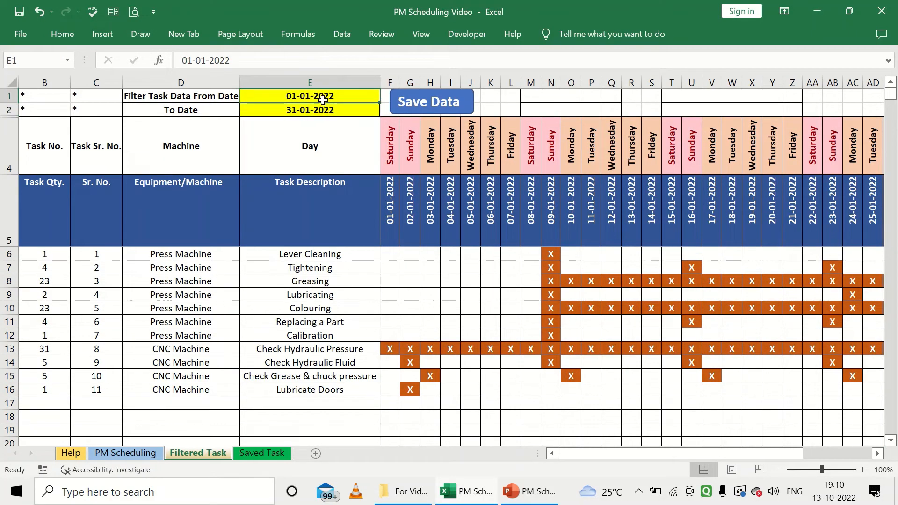
text(01-02-2022)
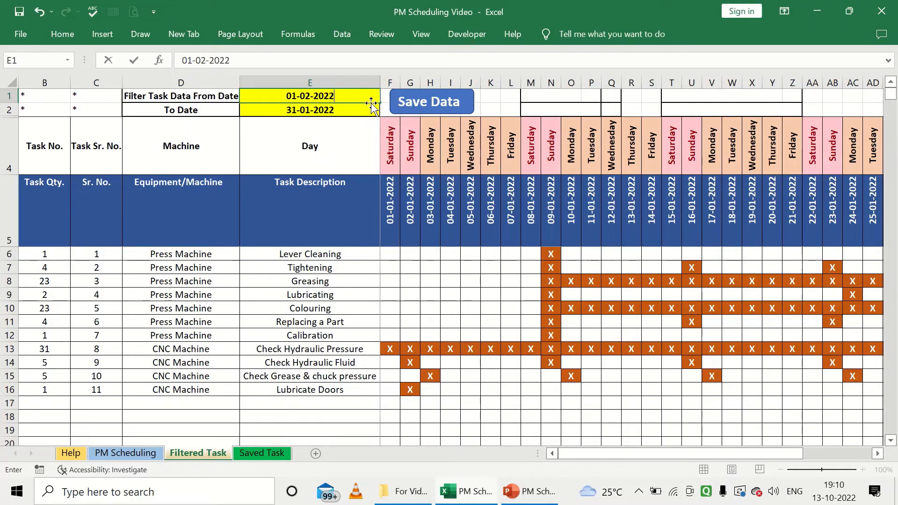
key(Return)
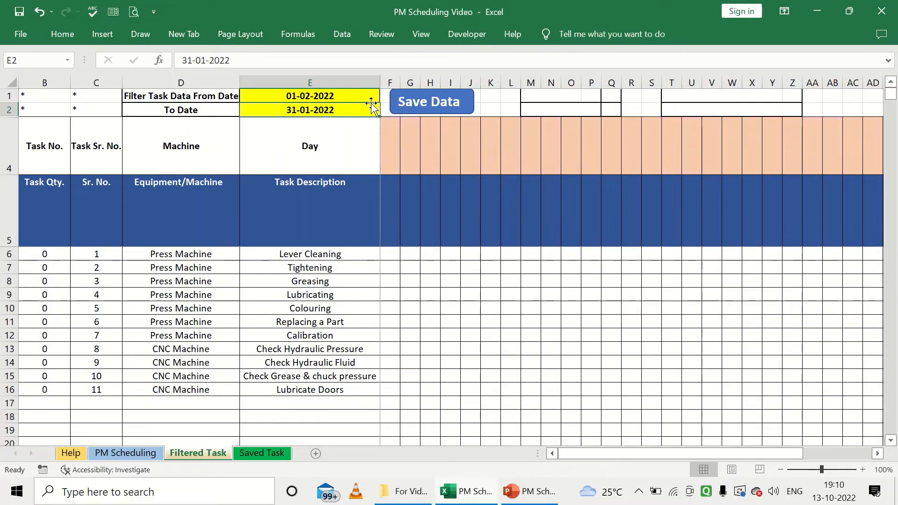
text(28-02-2022)
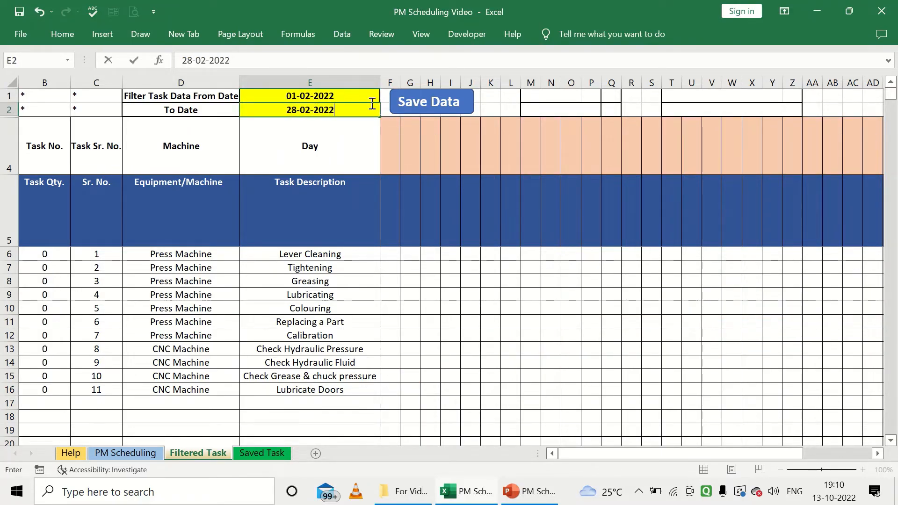
key(Return)
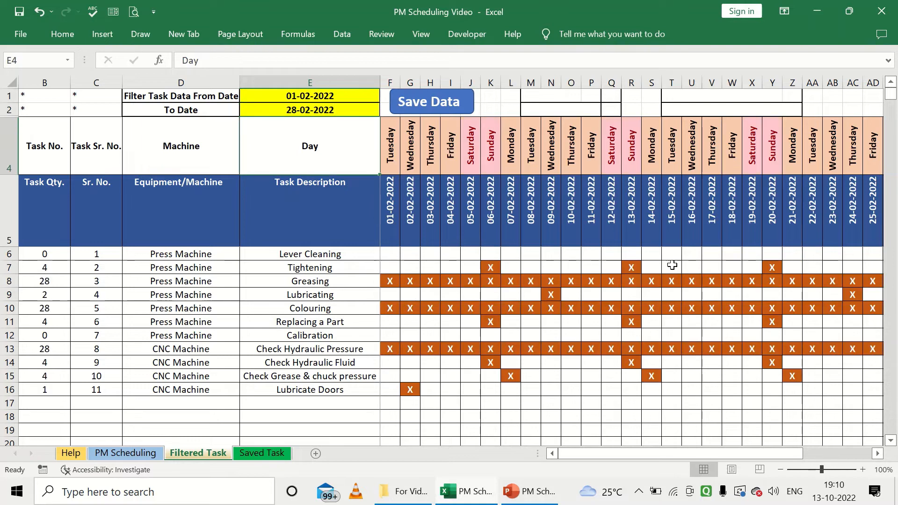
Step: Save the filtered February tasks to the Saved Task sheet, agreeing to replace existing data, and check the saved block's dates and tasks
click(609, 281)
click(431, 118)
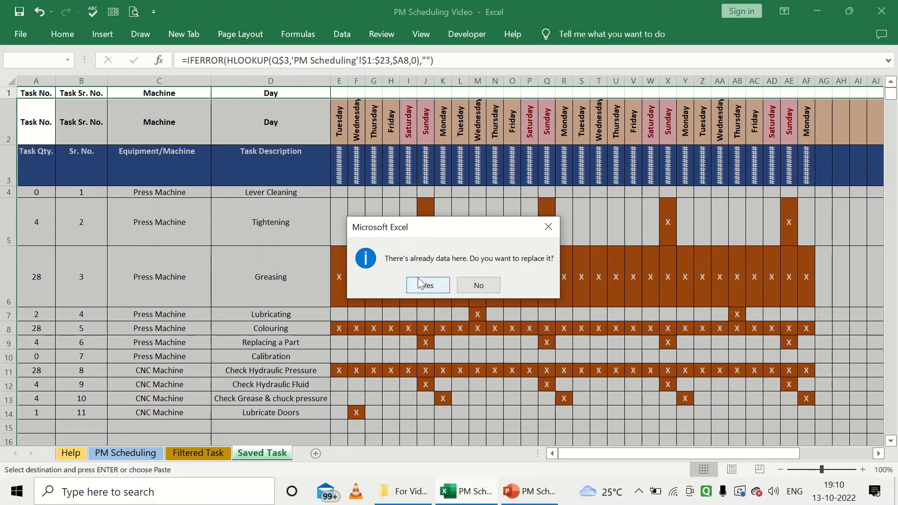
click(428, 286)
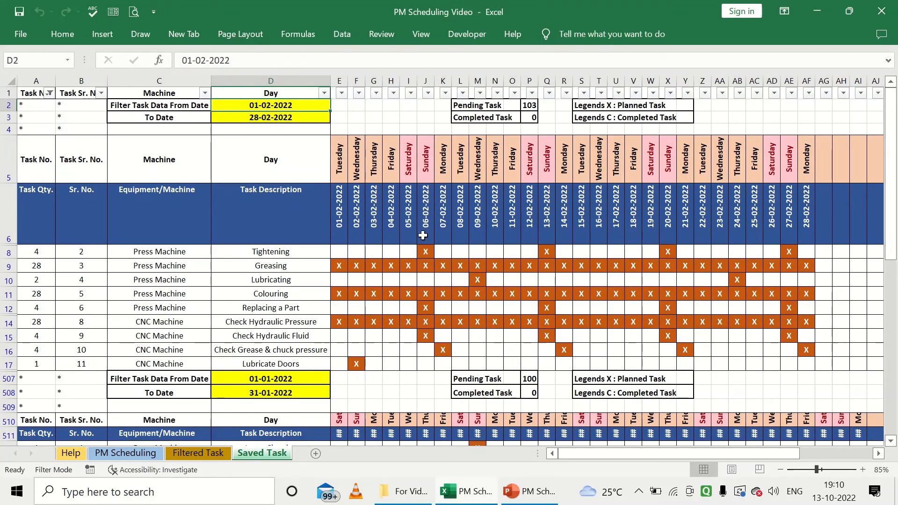
drag(340, 212, 356, 213)
drag(497, 238, 782, 351)
drag(767, 451, 516, 445)
Step: Enlarge the January block's day and date header rows to fit their full text and reduce the height of its Greasing row
scroll(524, 423, down, 3)
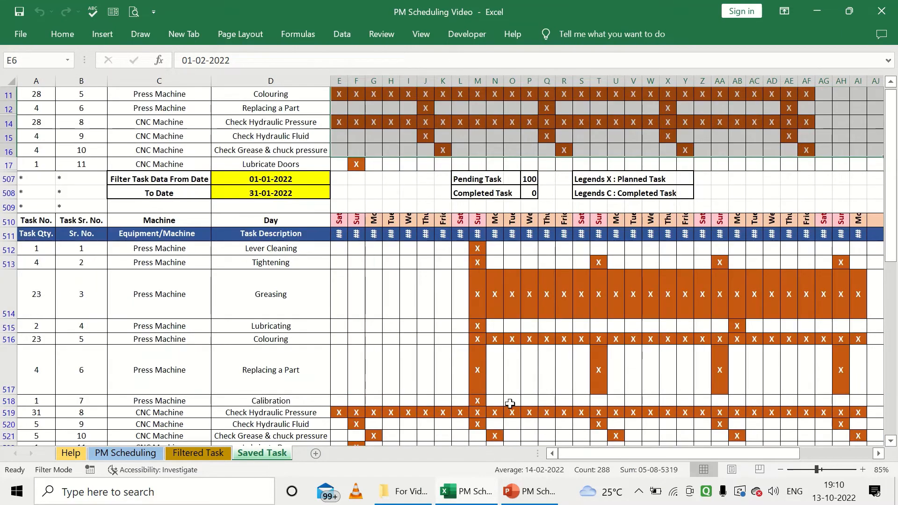
click(423, 289)
drag(6, 227, 2, 257)
drag(11, 290, 10, 306)
double_click(10, 379)
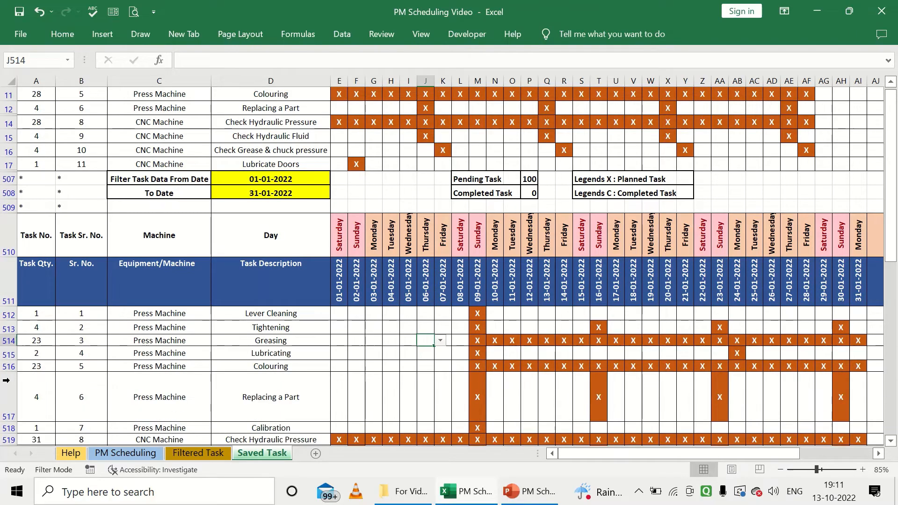
Step: Examine the saved January block and the February block above it, from their headers through their task rows
click(412, 314)
scroll(394, 314, up, 2)
scroll(394, 314, down, 2)
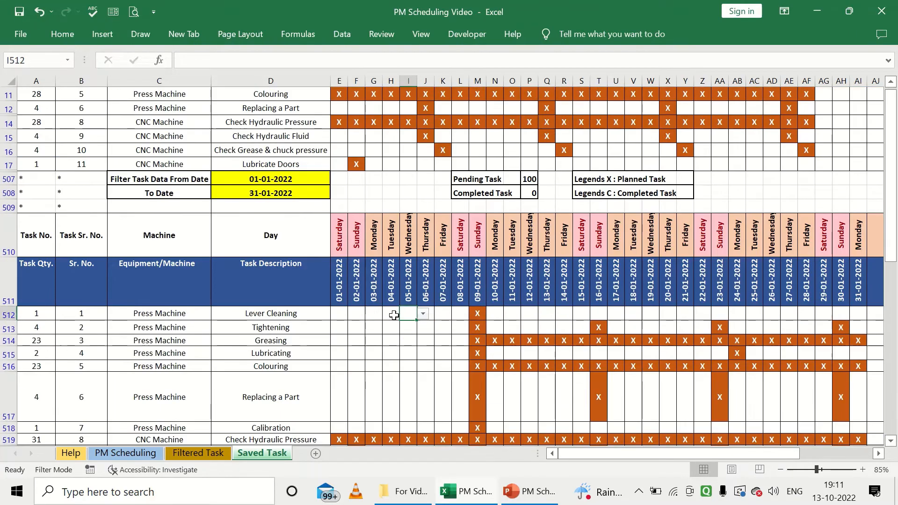
drag(44, 228, 539, 354)
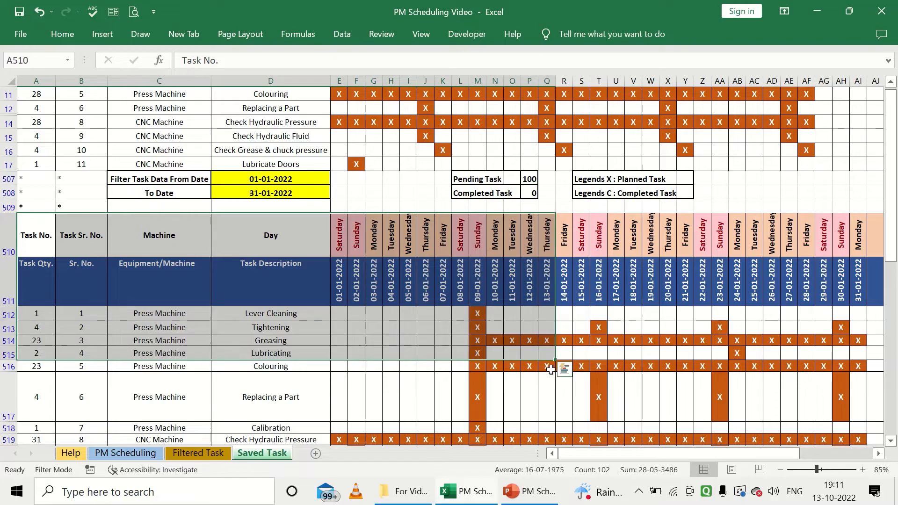
click(548, 377)
scroll(530, 354, up, 3)
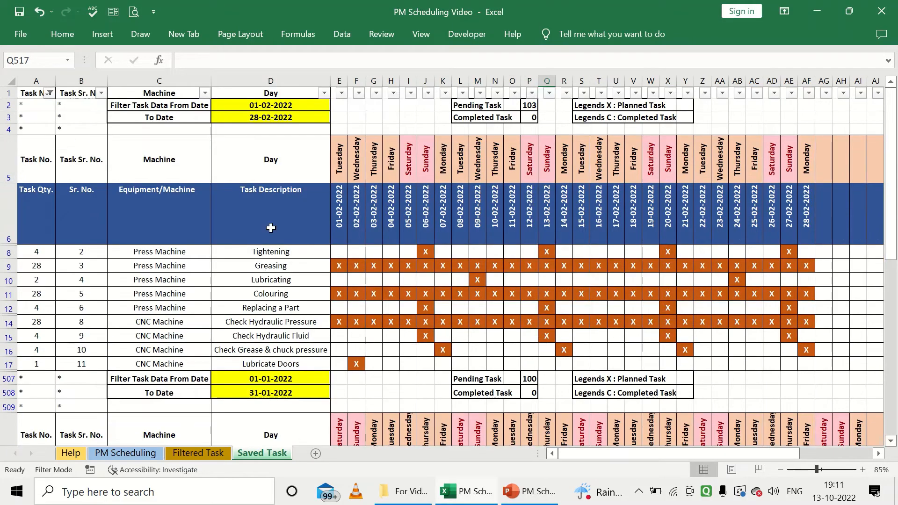
drag(270, 228, 621, 341)
click(551, 361)
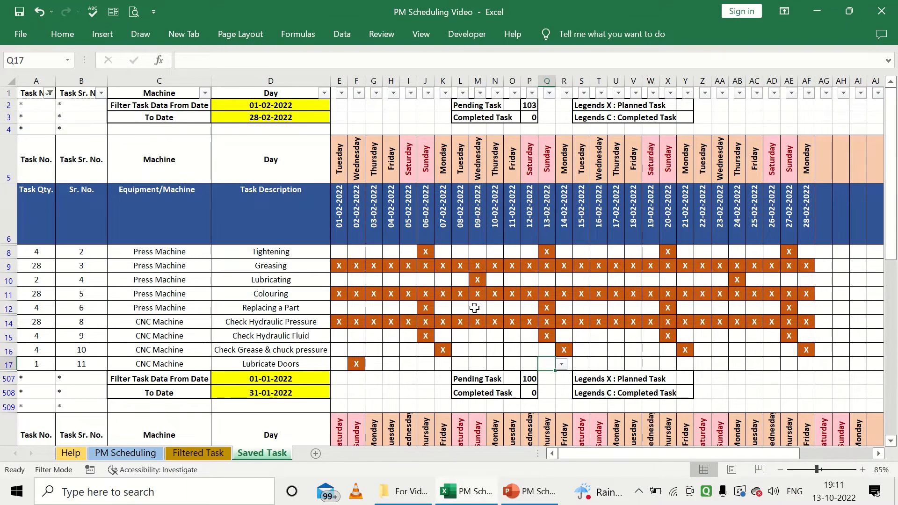
drag(44, 104, 829, 364)
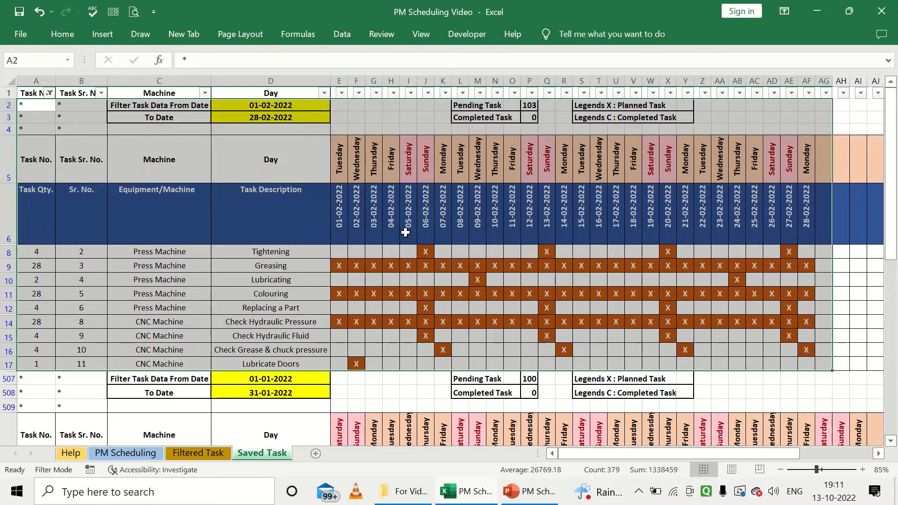
click(443, 274)
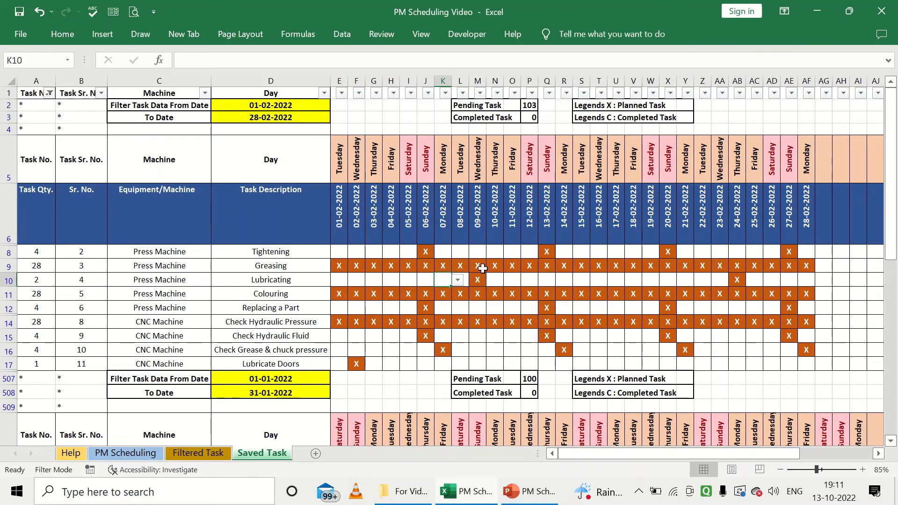
Step: Check the Pending Task and Completed Task counts of the saved February block and of the January block
click(282, 117)
click(529, 108)
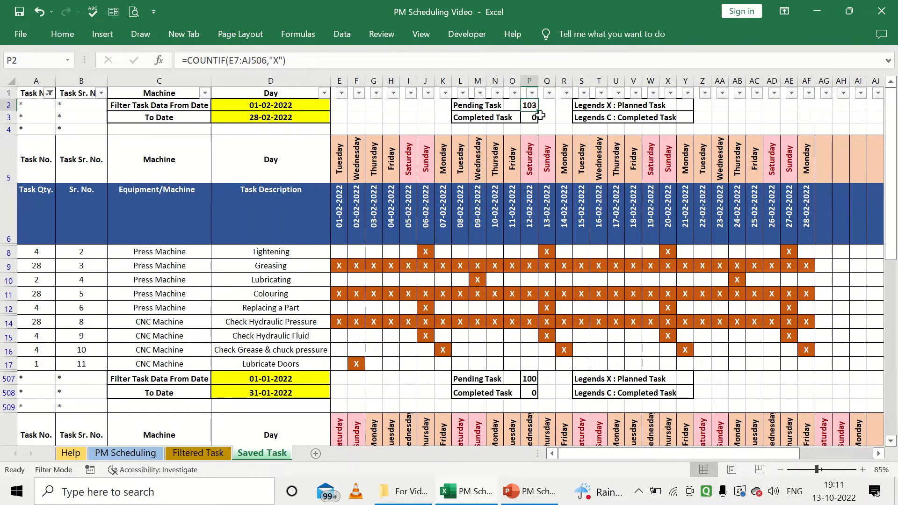
click(530, 119)
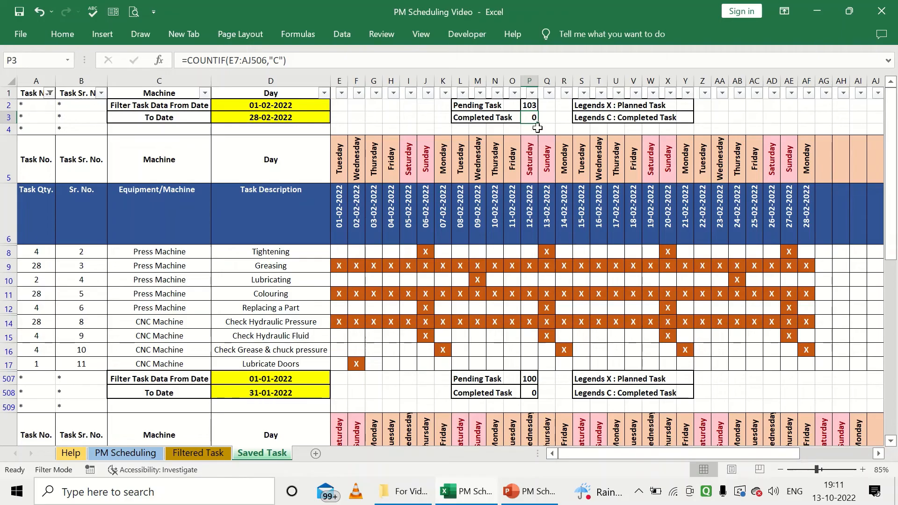
drag(458, 106, 532, 119)
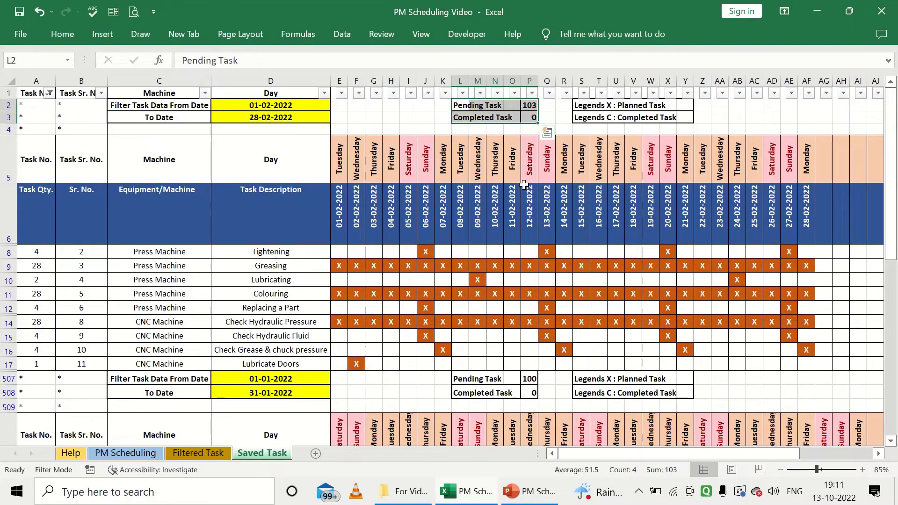
scroll(524, 184, down, 2)
drag(474, 224, 538, 217)
click(477, 231)
click(528, 235)
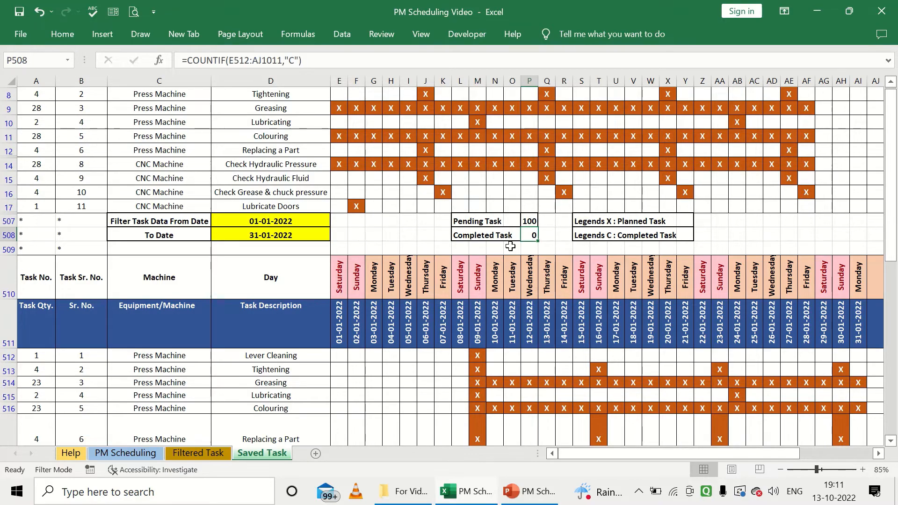
Step: Mark the February block's Greasing, Colouring and Check Hydraulic Pressure tasks on 01-02-2022 as completed with C
scroll(510, 246, up, 2)
click(356, 266)
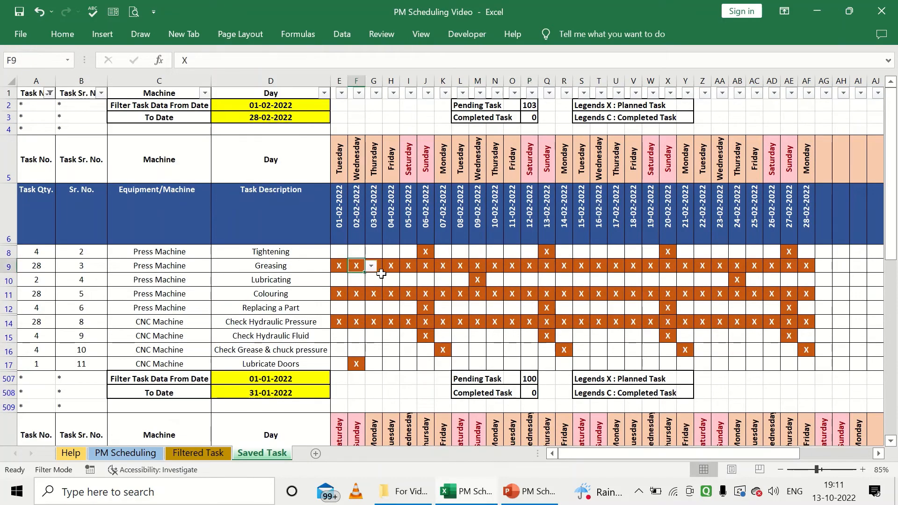
click(339, 265)
click(354, 265)
click(346, 277)
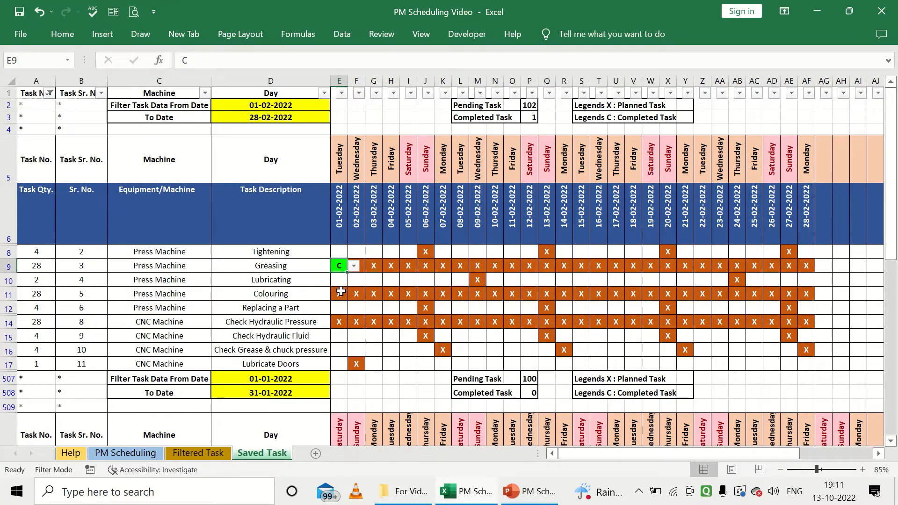
click(341, 294)
click(354, 294)
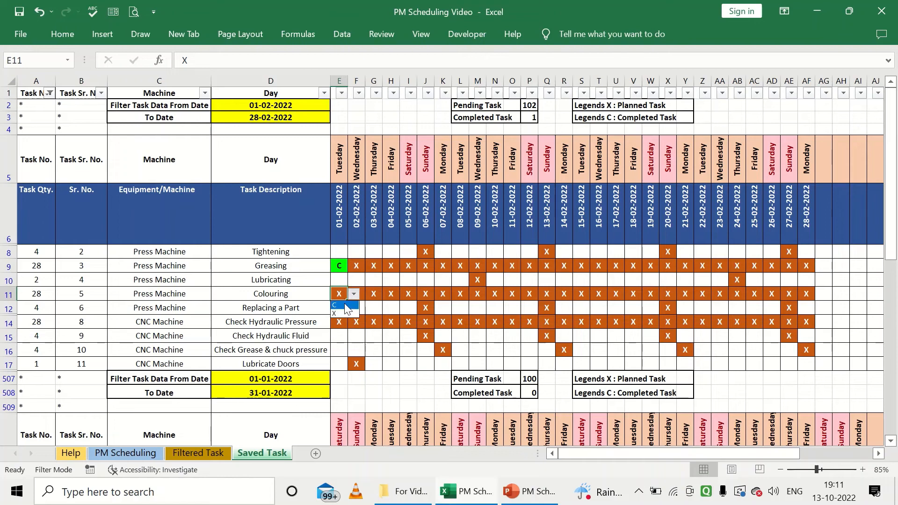
click(346, 306)
click(340, 320)
click(354, 322)
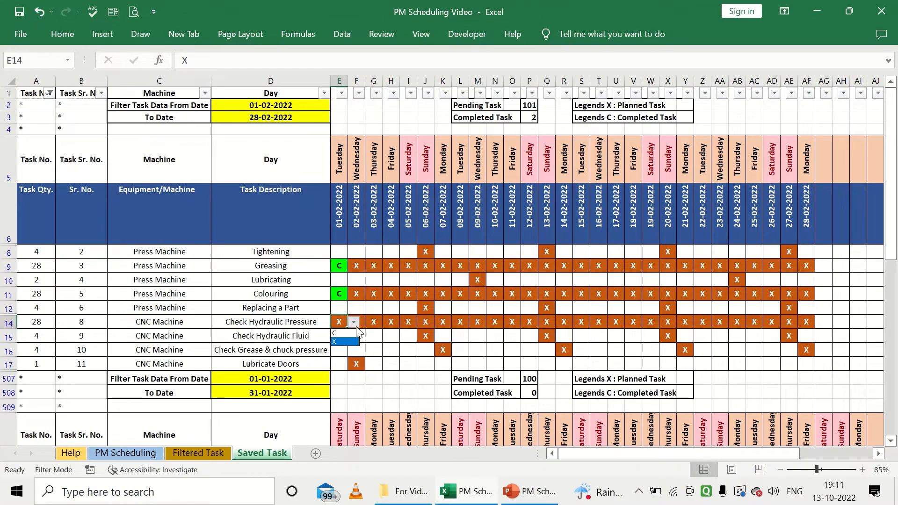
click(345, 333)
Step: Mark the Greasing and Colouring tasks on 02-02-2022 as completed with C
click(359, 269)
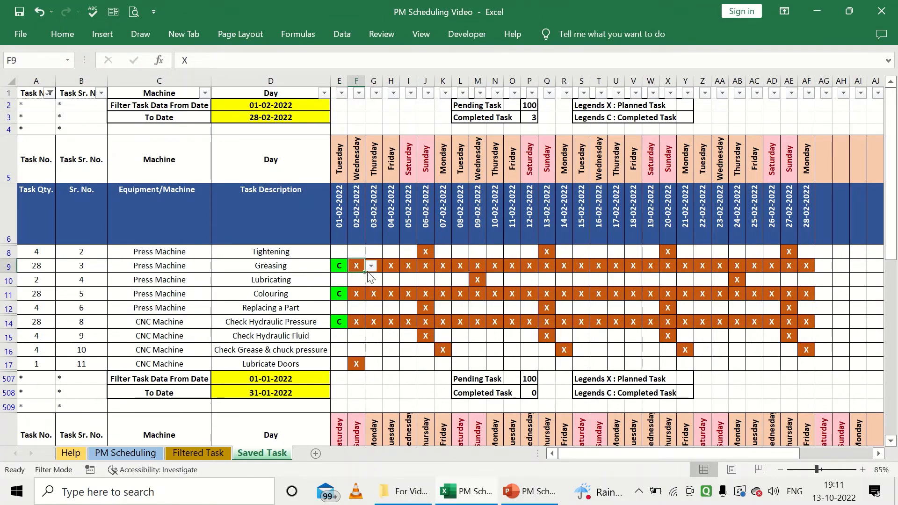
click(371, 265)
click(361, 277)
click(358, 292)
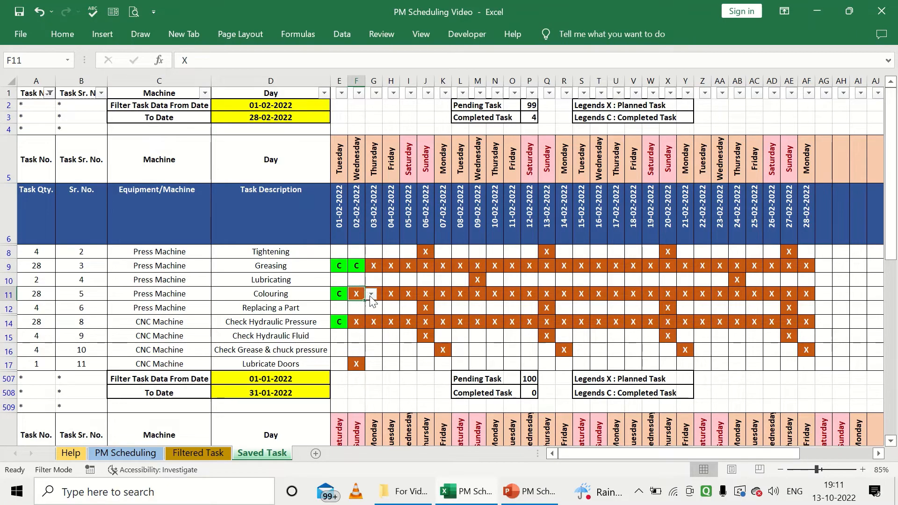
click(371, 293)
click(360, 305)
click(359, 320)
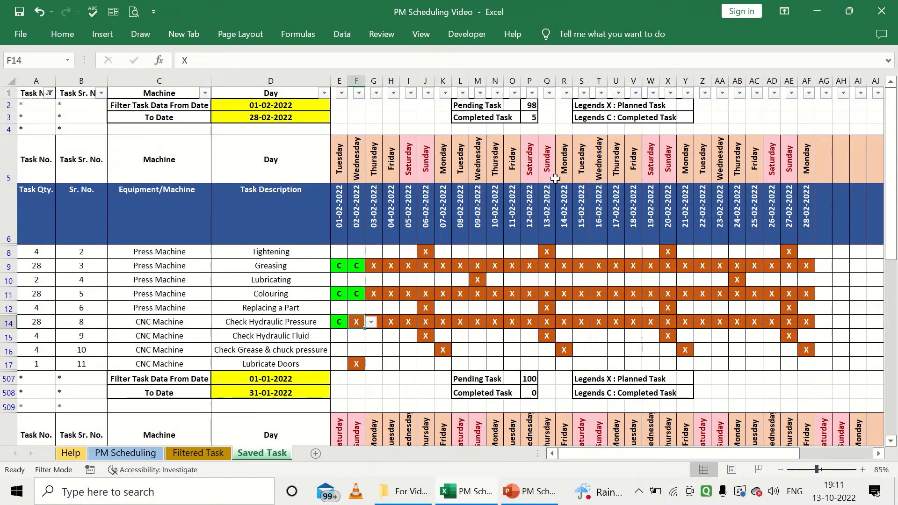
Step: Check the February block's Completed Task and Pending Task counts against the cells marked C
click(529, 115)
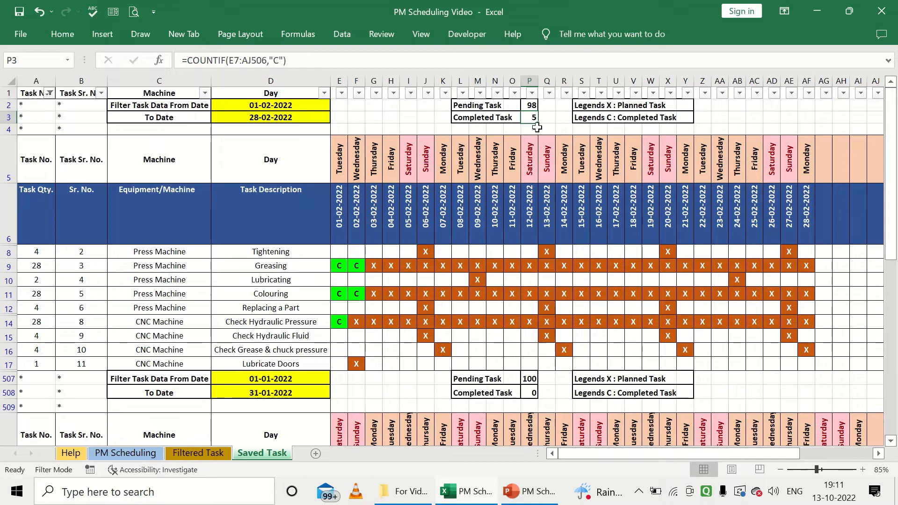
click(530, 106)
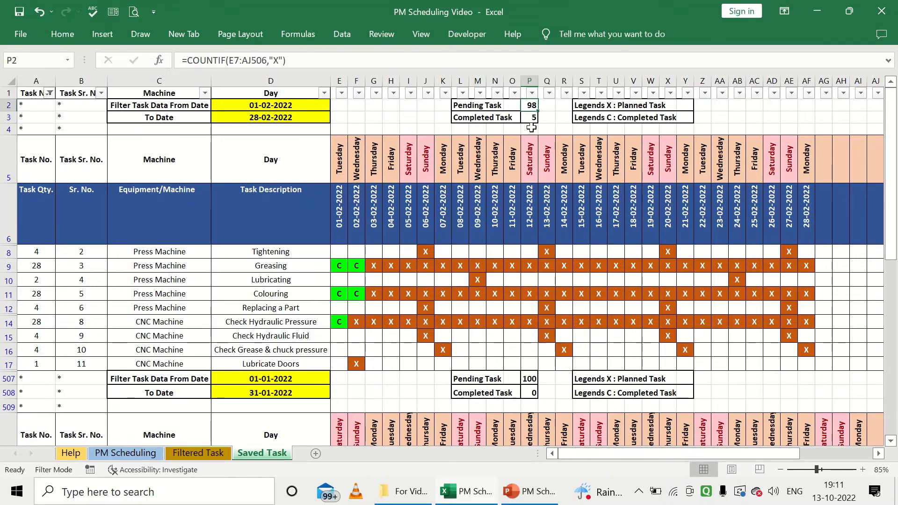
click(532, 121)
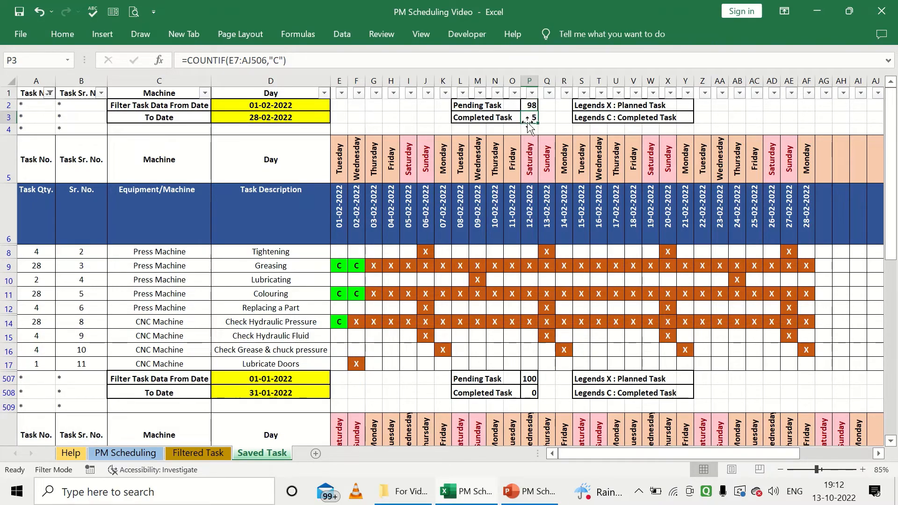
click(356, 266)
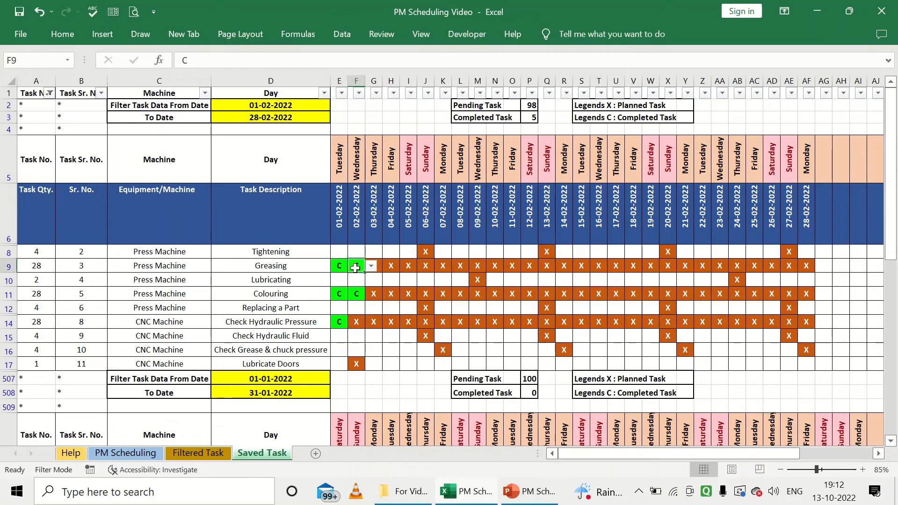
click(355, 294)
click(333, 294)
click(343, 321)
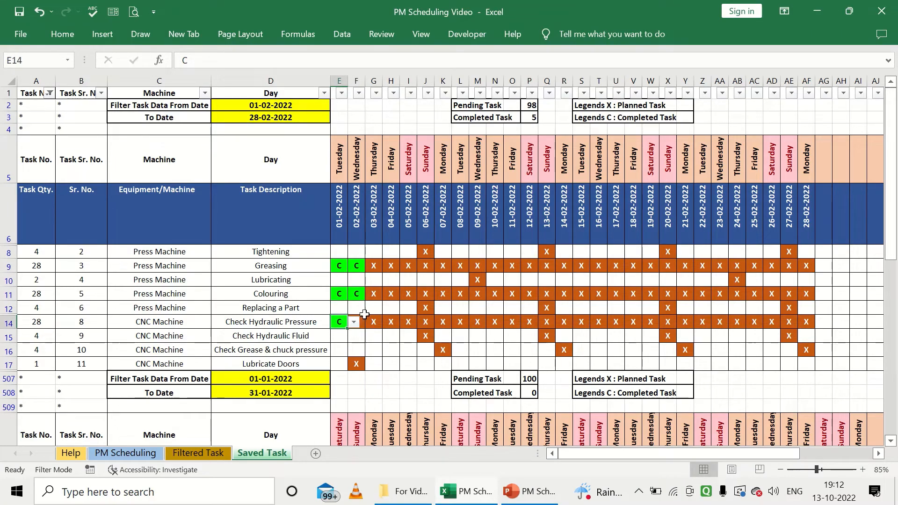
Step: Mark the Colouring task on 04-02-2022 as completed with C
click(391, 293)
click(405, 294)
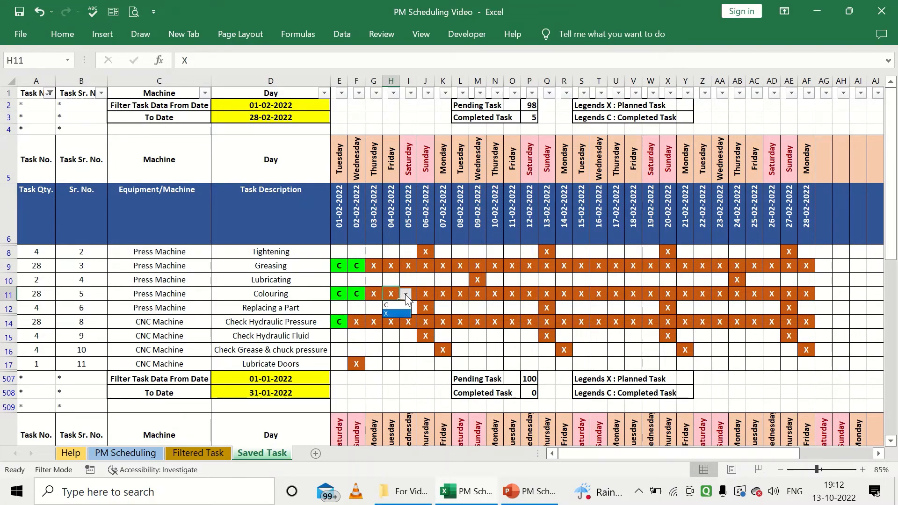
click(397, 305)
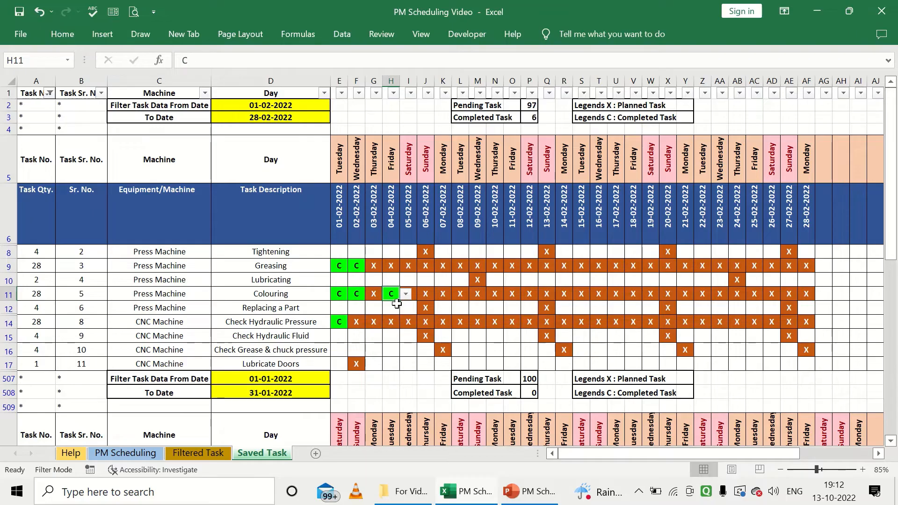
Step: Check the February block's Pending Task formula and inspect the Lubricate Doors row's planned dates on the PM Scheduling sheet
click(536, 103)
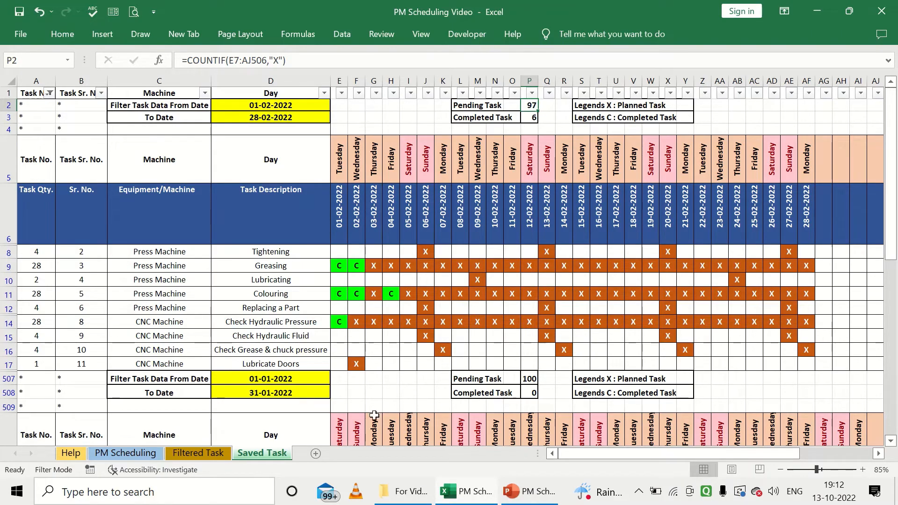
click(117, 456)
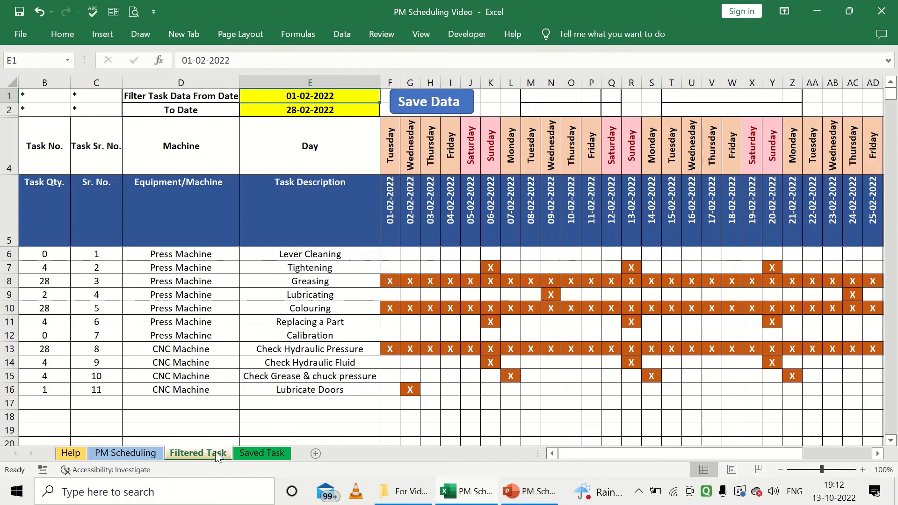
click(117, 456)
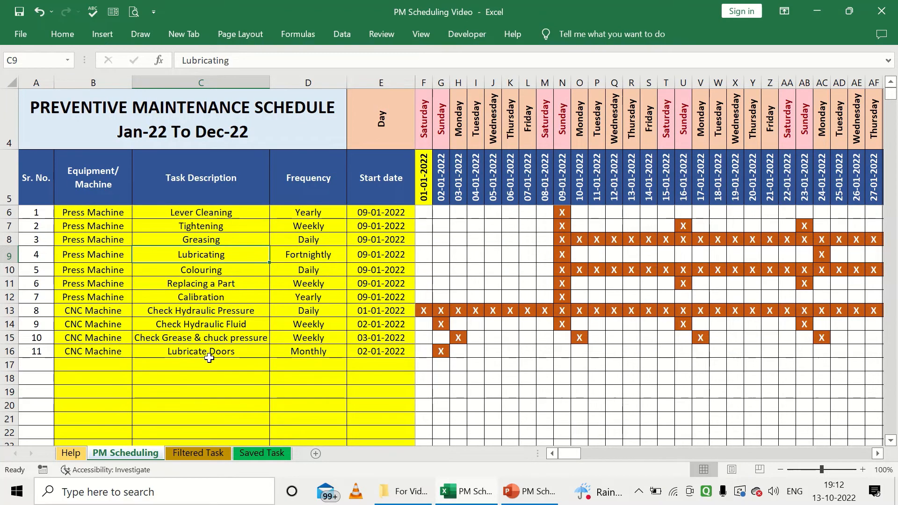
click(427, 348)
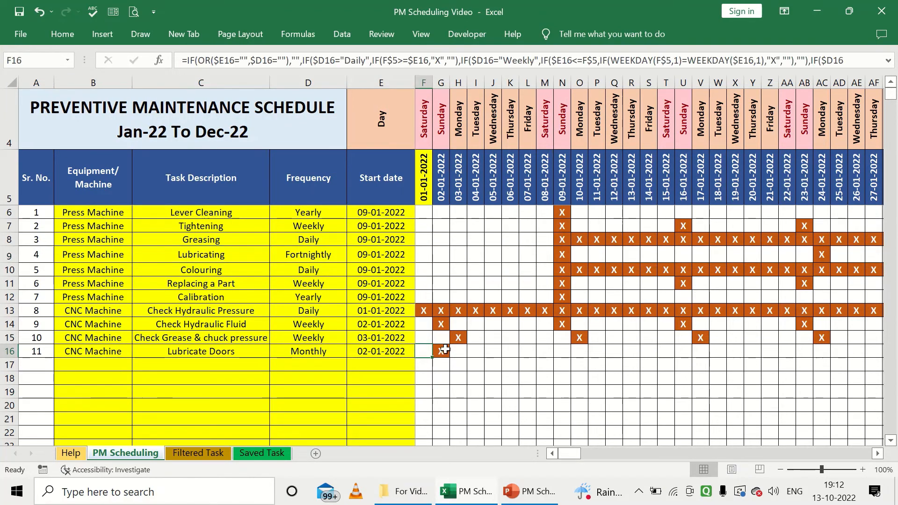
click(443, 351)
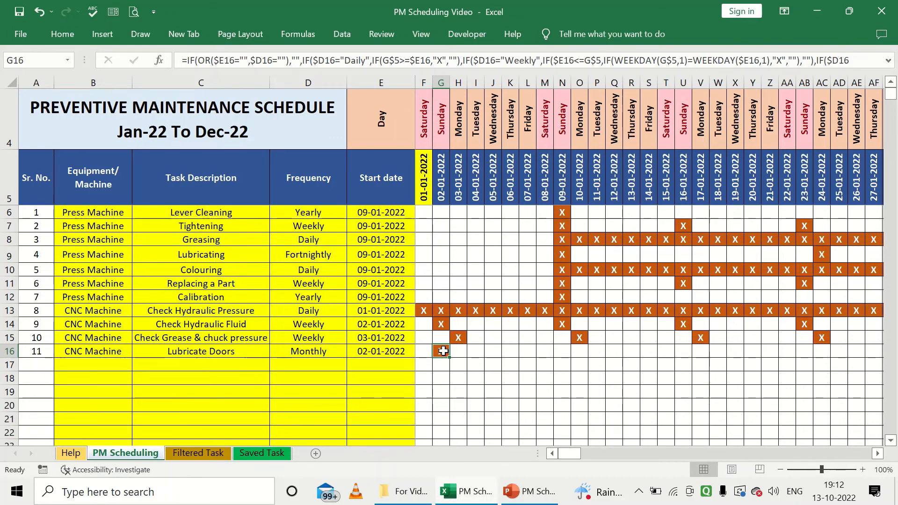
click(475, 351)
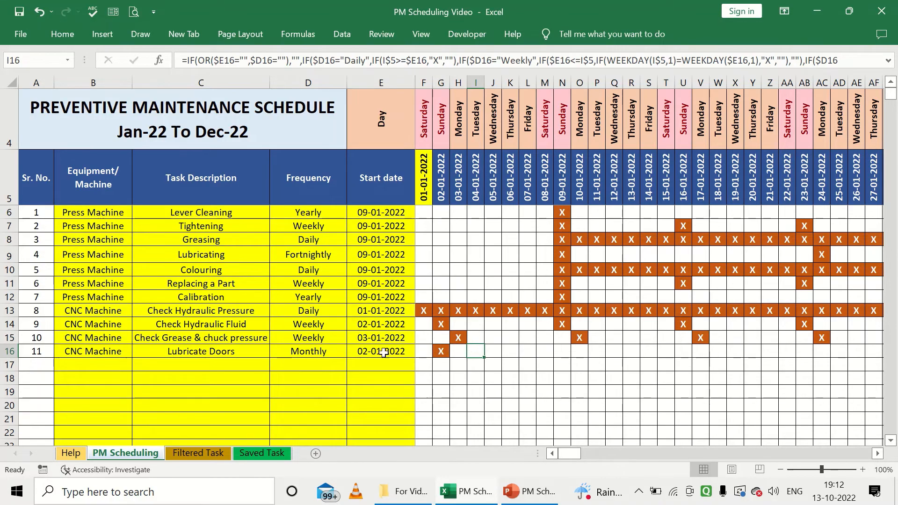
Step: Read the Help sheet's usage instructions from step 1 to step 10, along with the Don't do list
click(78, 453)
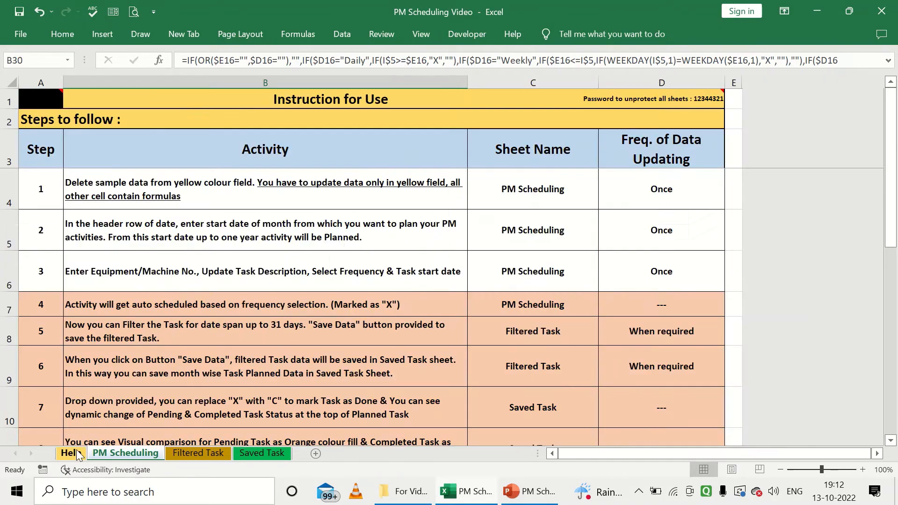
click(270, 227)
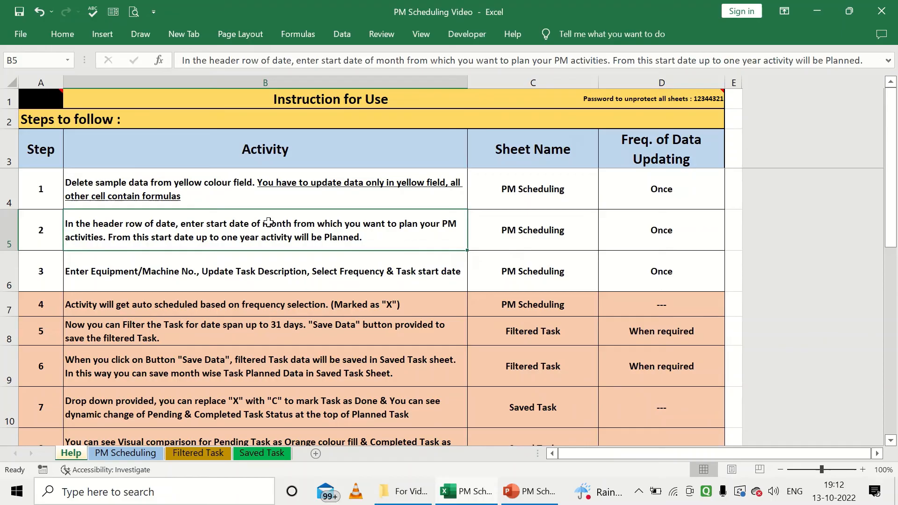
click(265, 198)
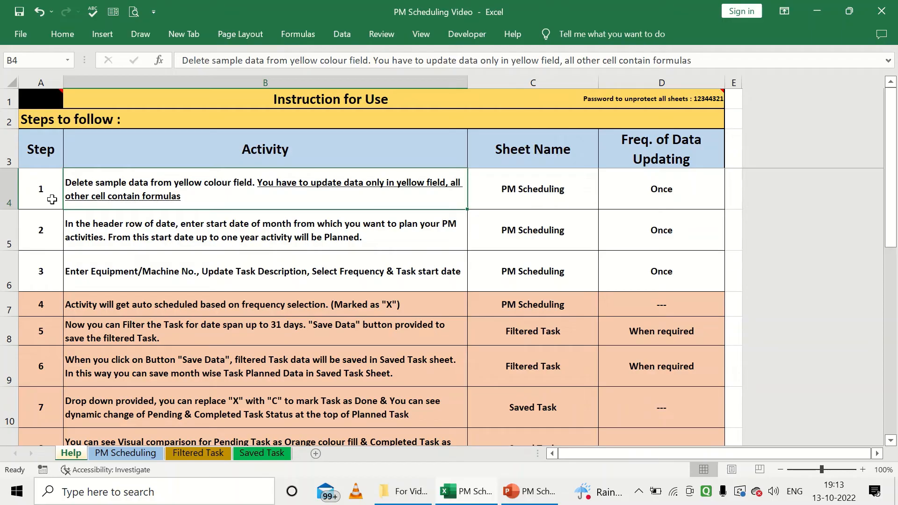
drag(51, 199, 624, 373)
click(593, 357)
scroll(593, 358, down, 3)
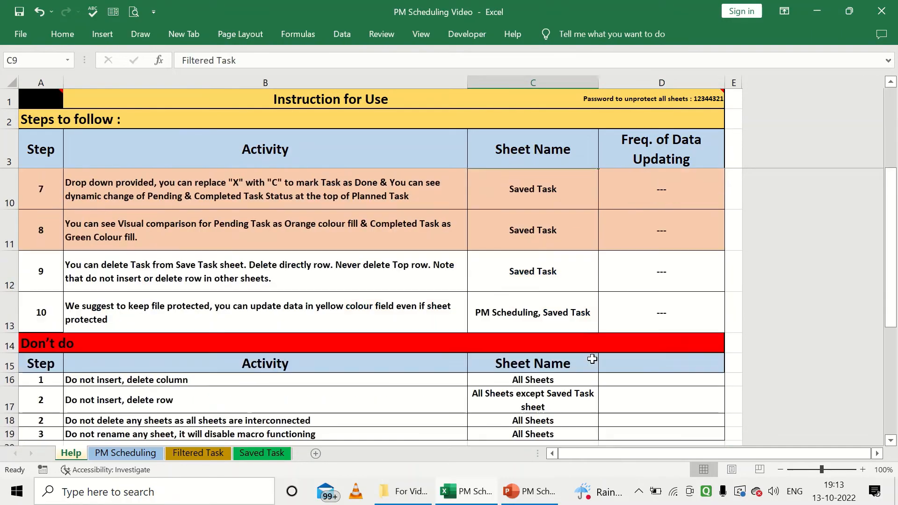
scroll(477, 342, up, 3)
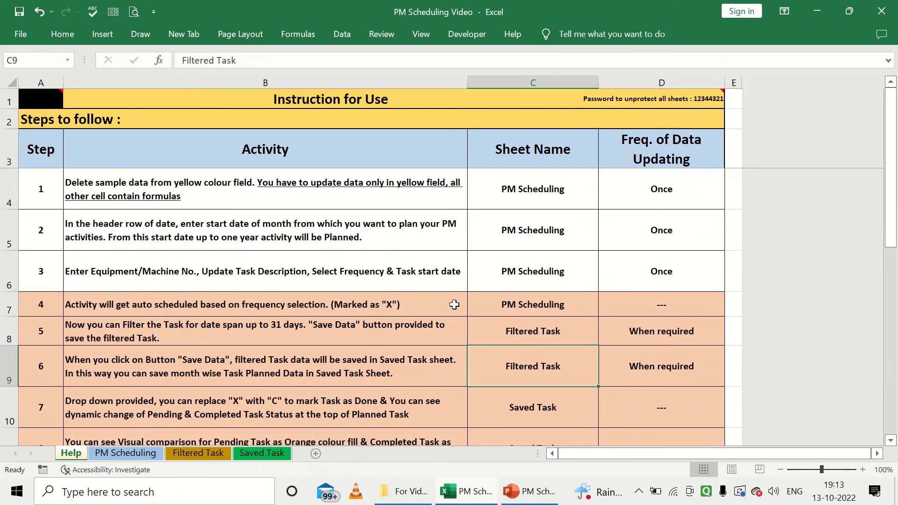
drag(40, 182, 633, 406)
click(432, 380)
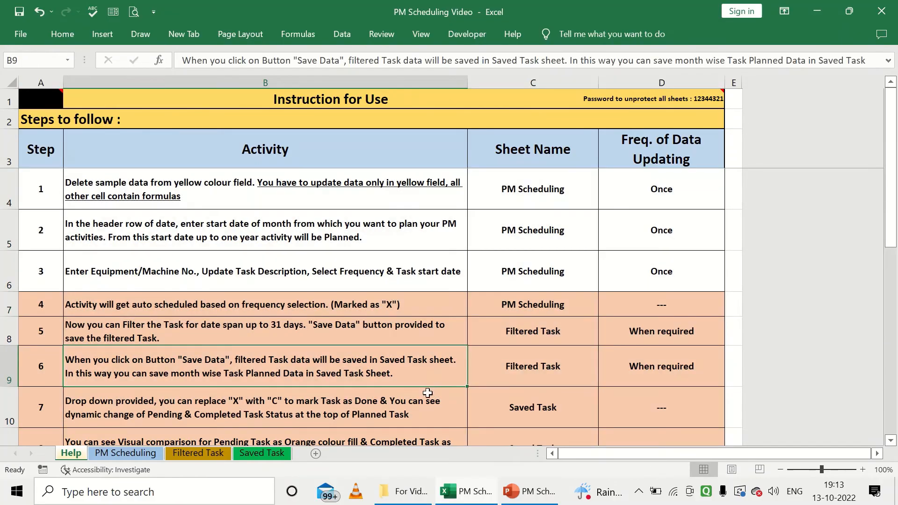
scroll(430, 381, down, 2)
click(442, 305)
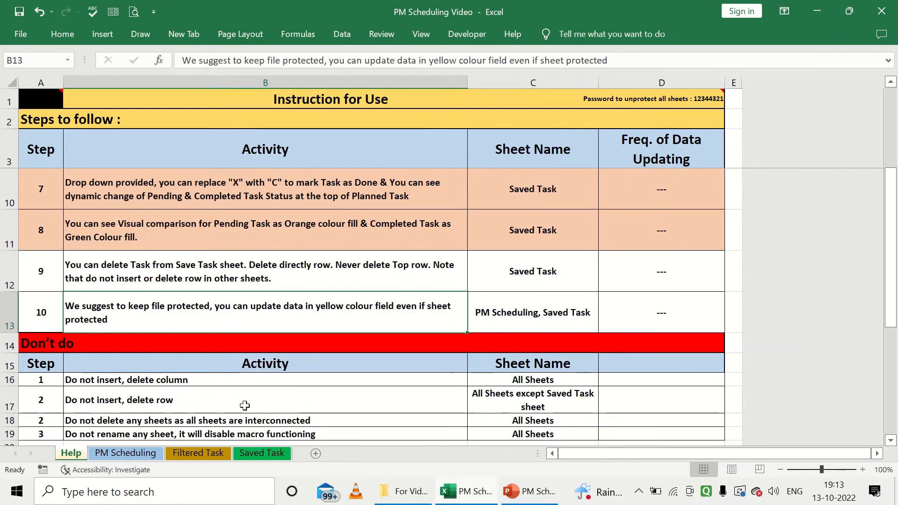
Step: Review the PM Scheduling and Filtered Task sheets, and look over the saved monthly blocks on the Saved Task sheet
click(133, 453)
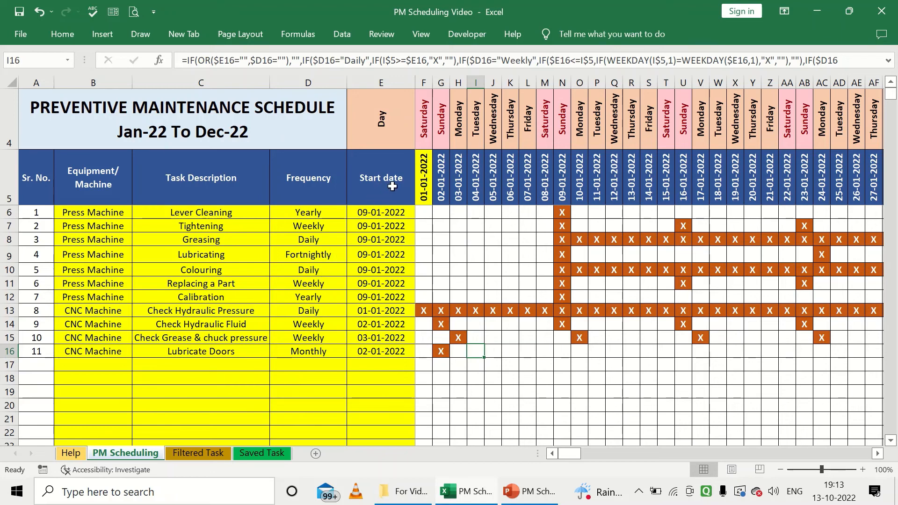
click(209, 452)
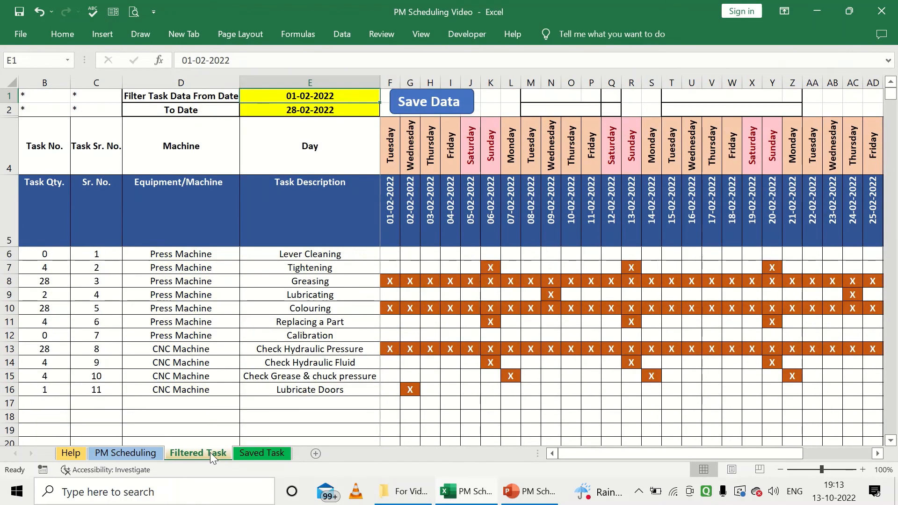
click(249, 452)
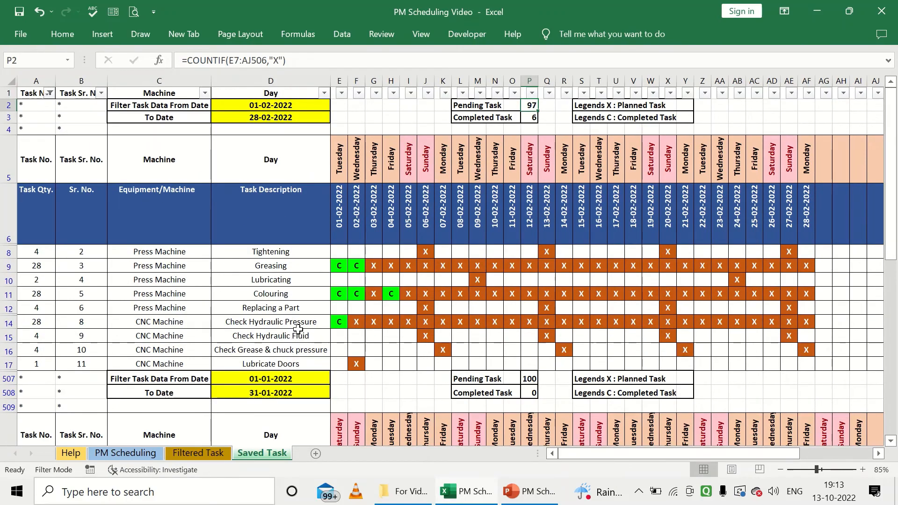
scroll(299, 330, down, 2)
scroll(299, 328, up, 2)
Step: Select the February block's rows on the Saved Task sheet and view the row deletion option without applying it
drag(9, 103, 73, 406)
click(182, 316)
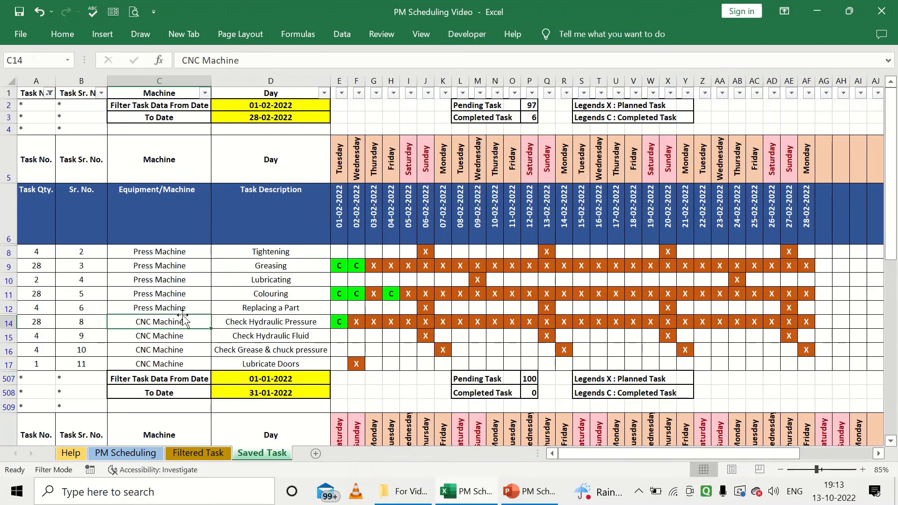
drag(9, 105, 49, 423)
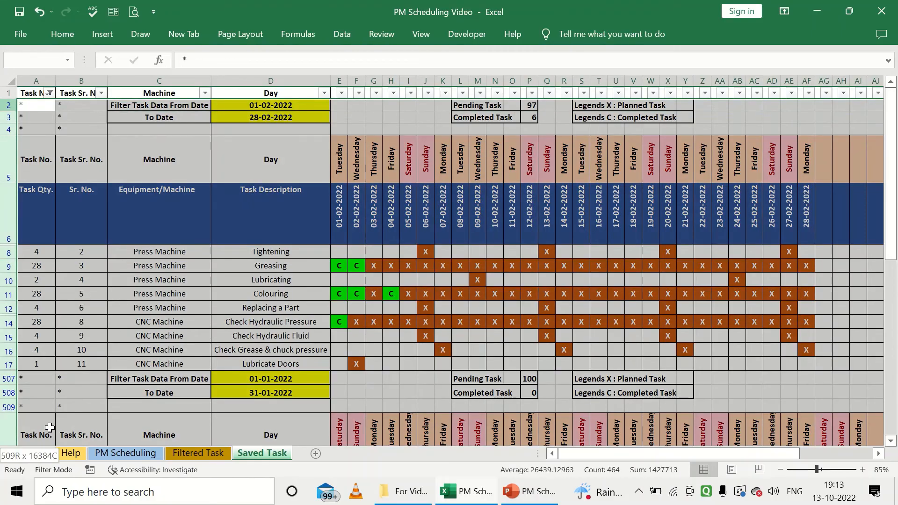
right_click(9, 335)
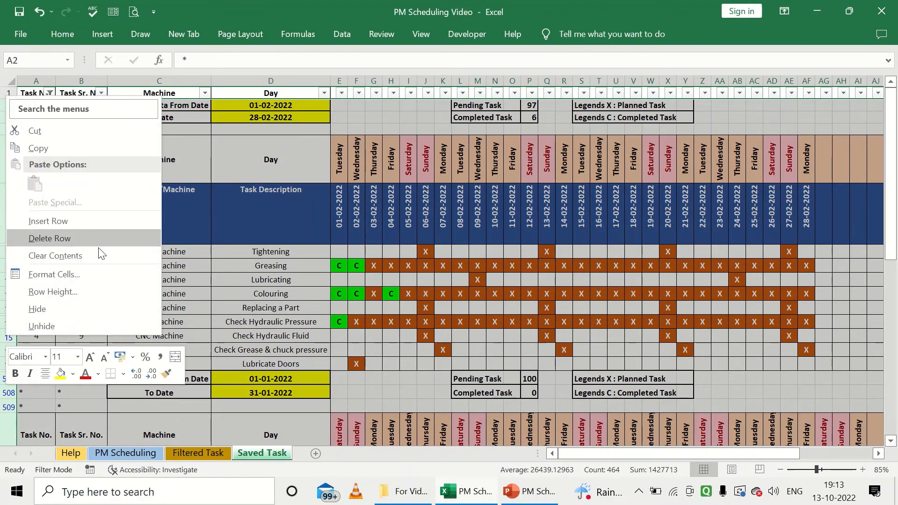
click(307, 266)
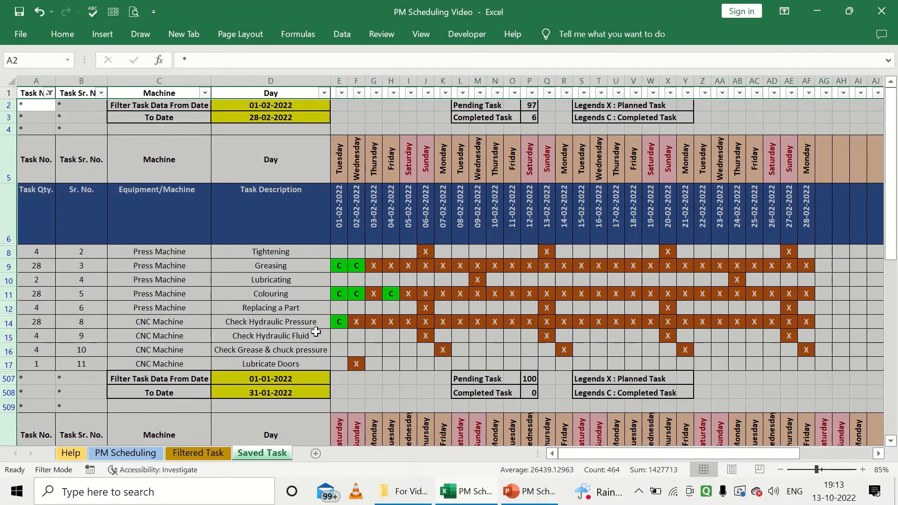
click(338, 281)
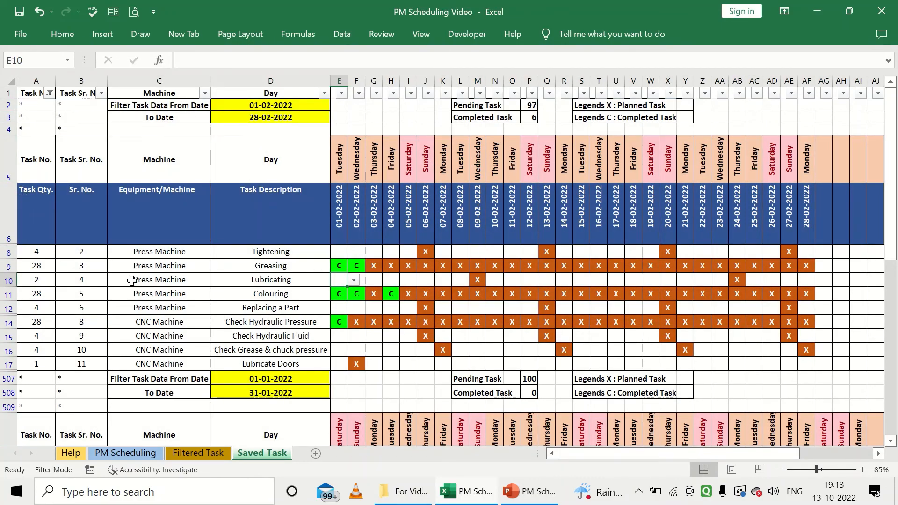
Step: Read Help steps 7 to 9 on marking tasks done, the pending and completed colours, and deleting saved tasks
click(195, 334)
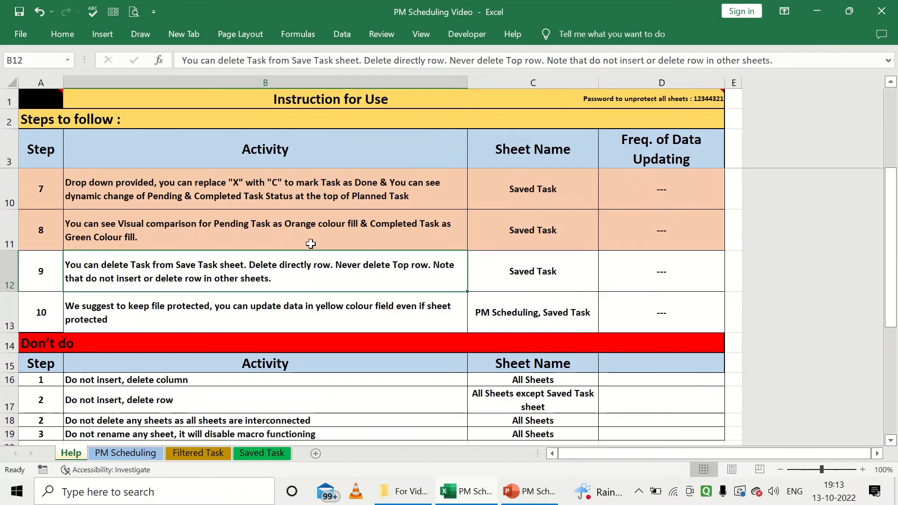
click(311, 242)
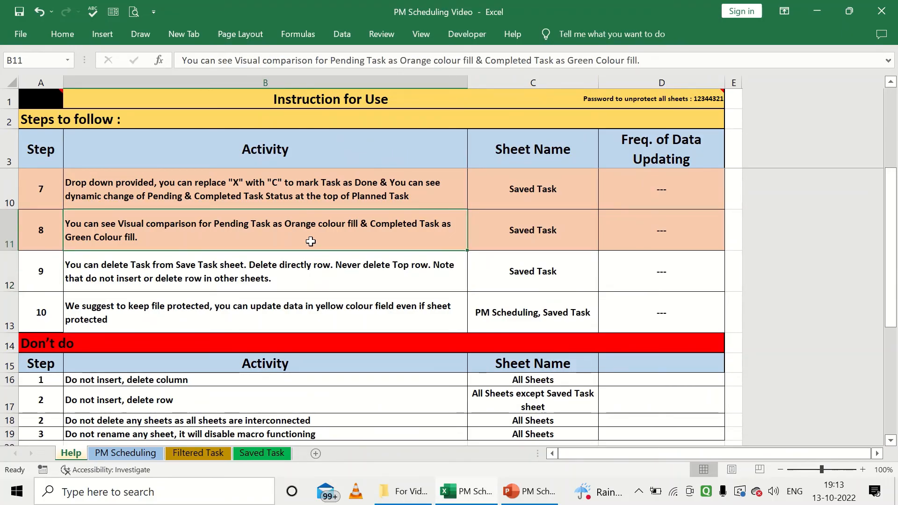
click(336, 202)
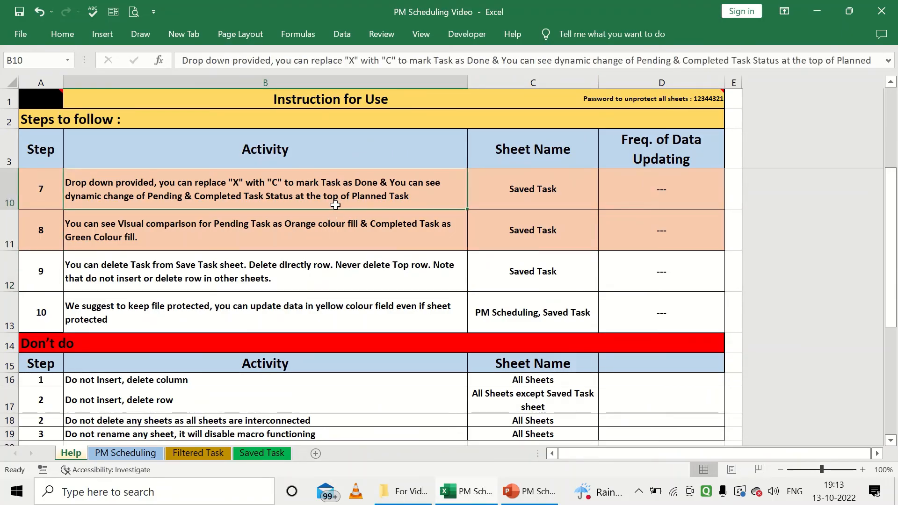
click(359, 225)
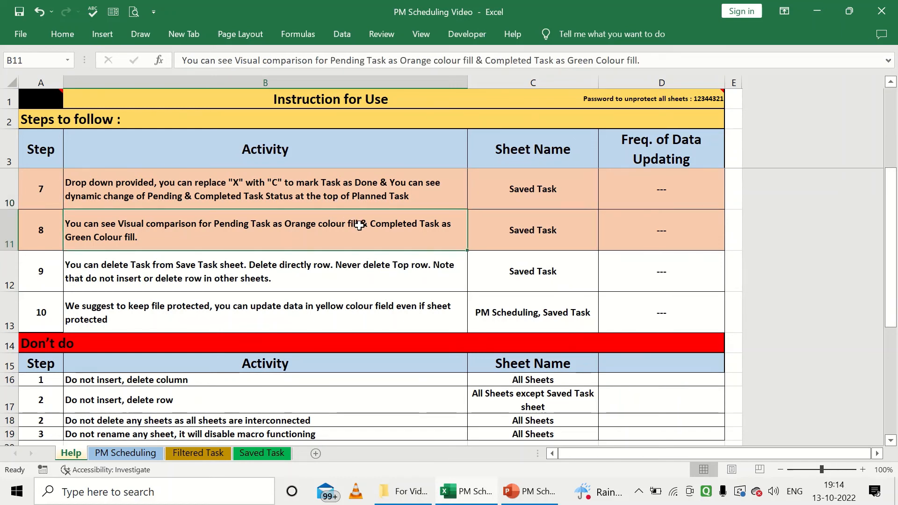